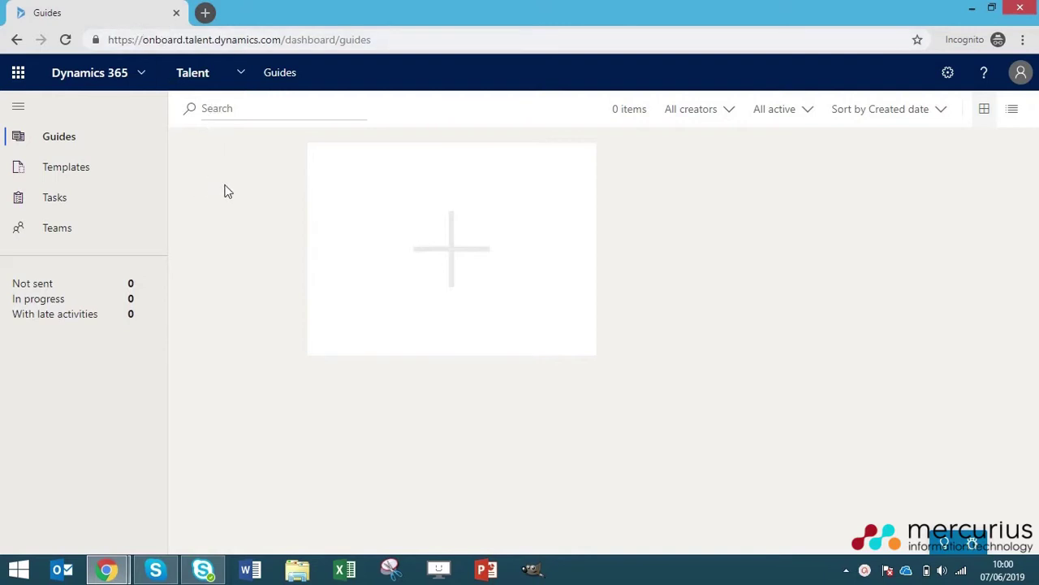
- Start a new onboarding guide and enter the new hire's first name, last name and email
click(378, 209)
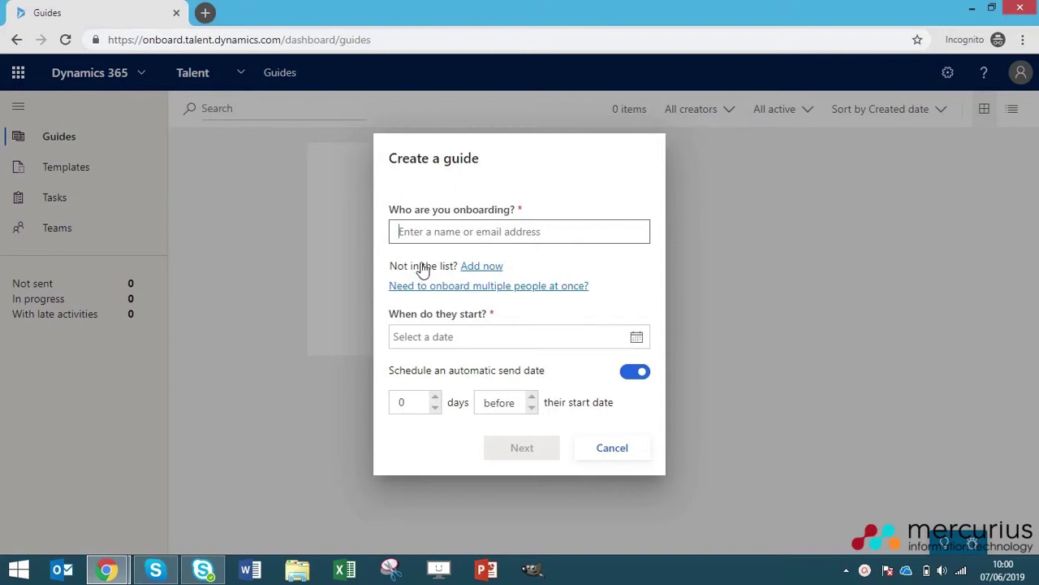
click(475, 272)
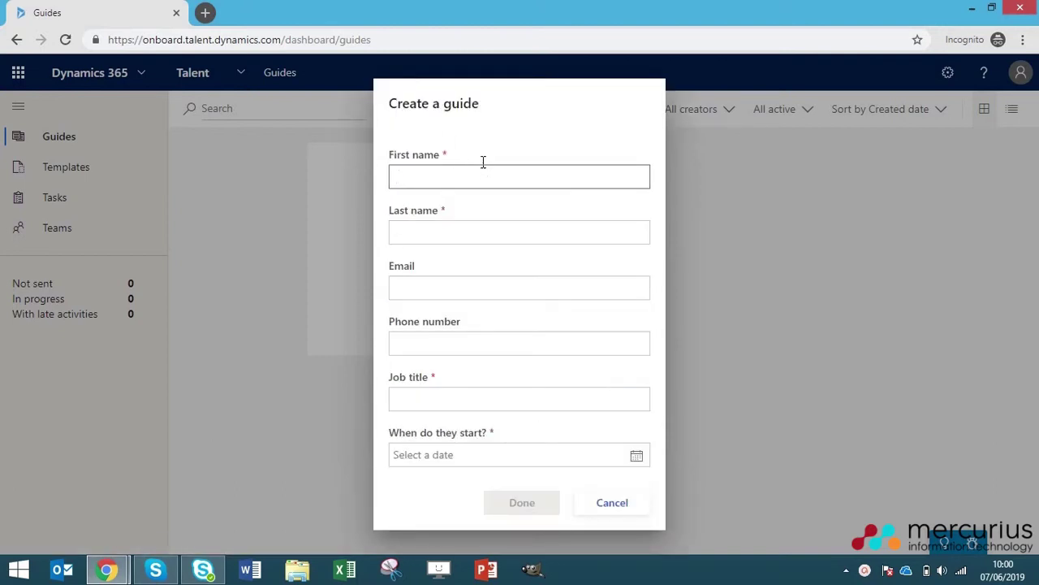
key(Tab)
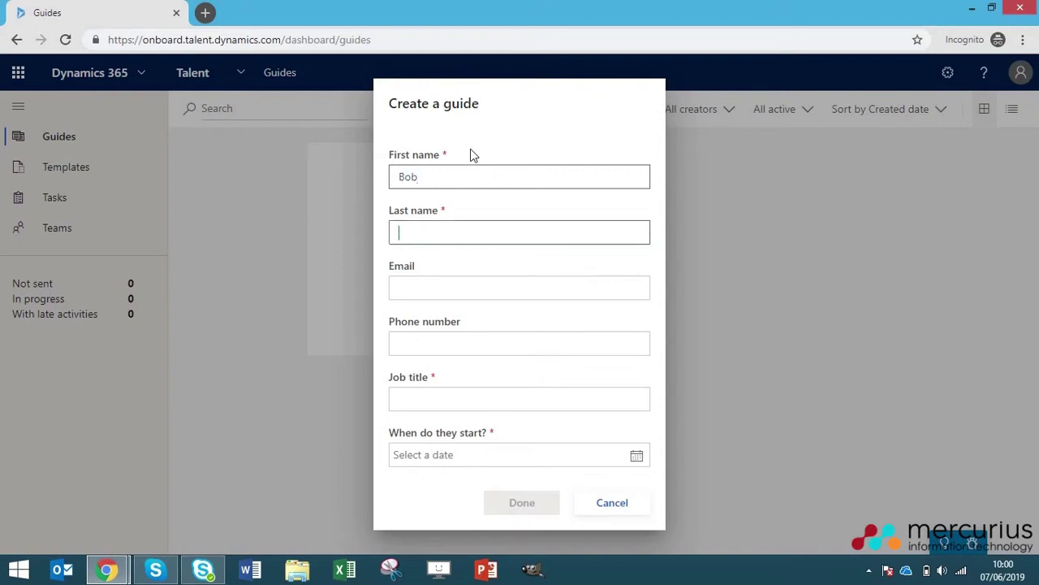
key(Tab)
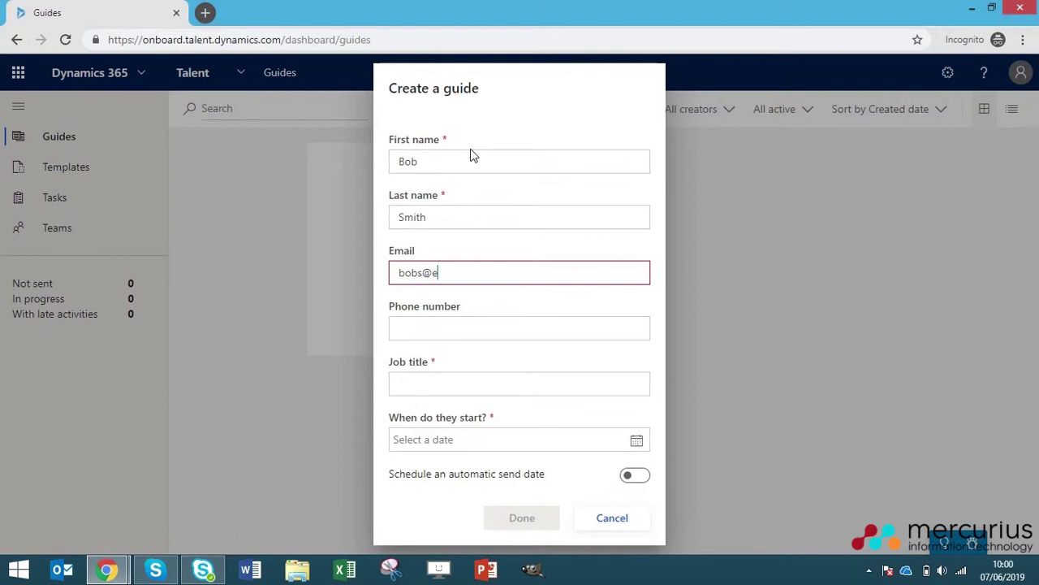
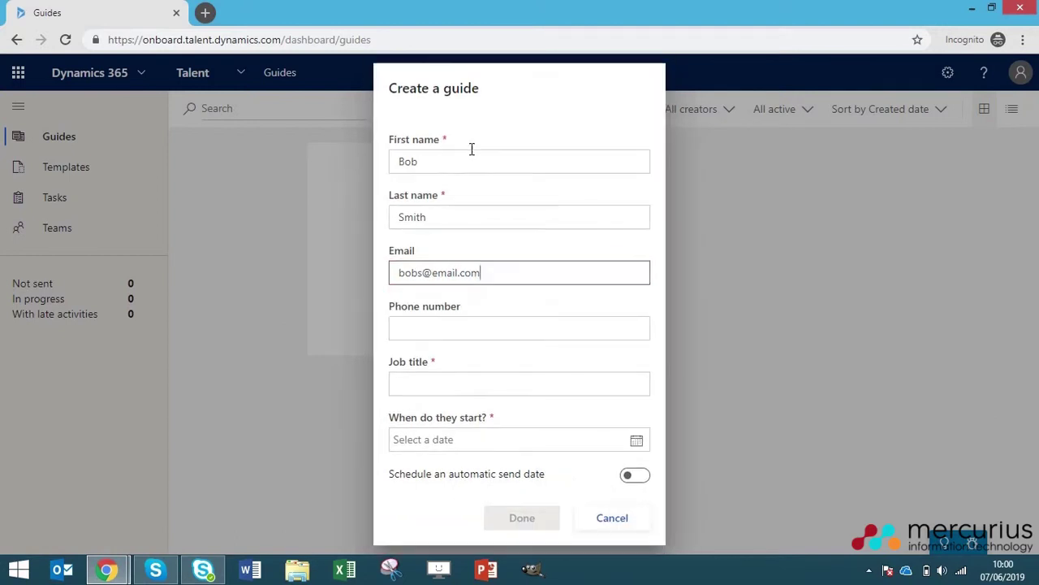
- Set job title Sales Consultant, start date 7/1/19, and auto-send 7 days before
click(478, 386)
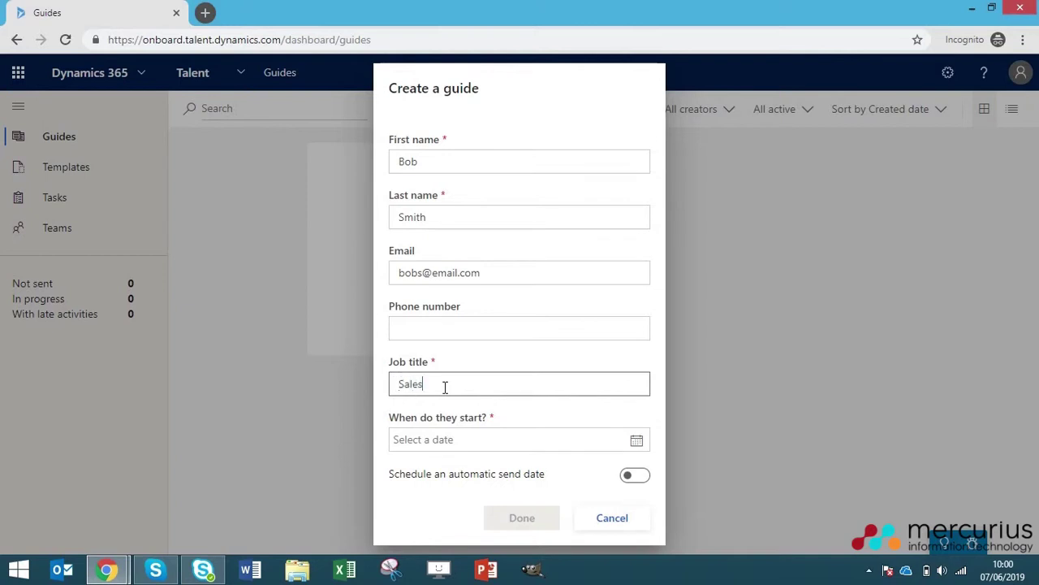
click(637, 438)
scroll(536, 414, down, 2)
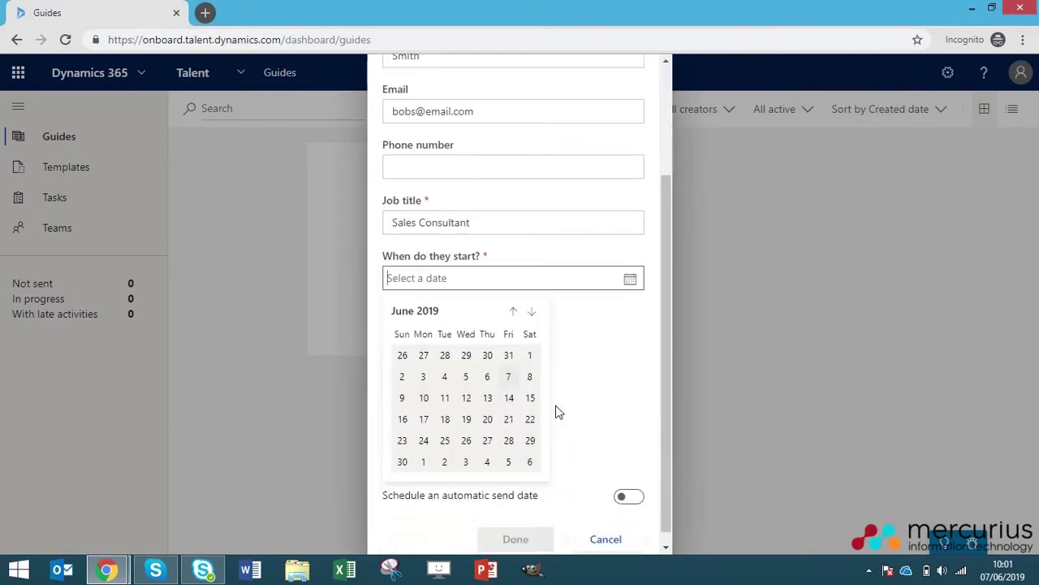
click(423, 462)
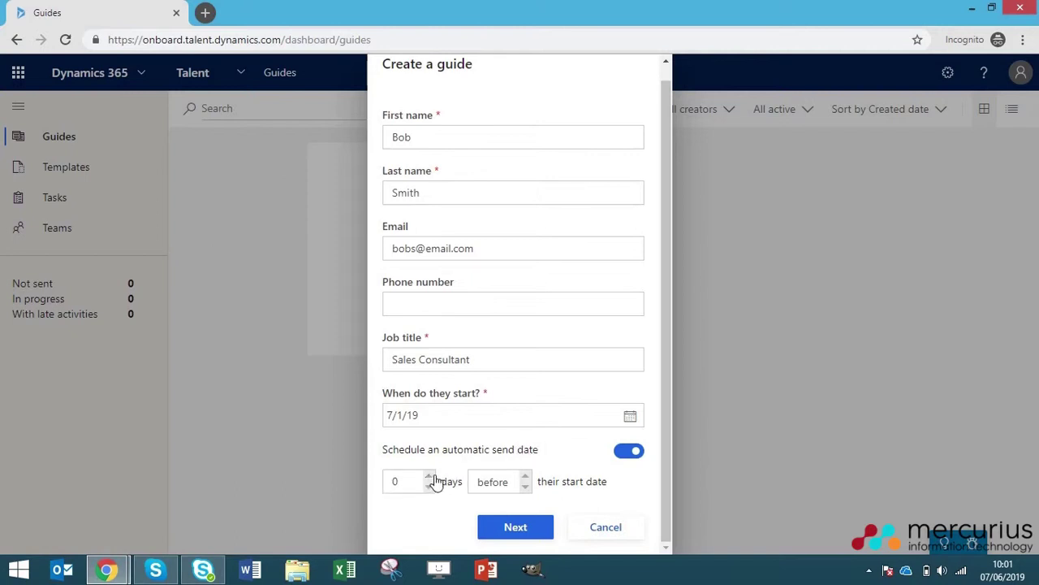
click(494, 483)
click(494, 483)
click(429, 477)
click(522, 529)
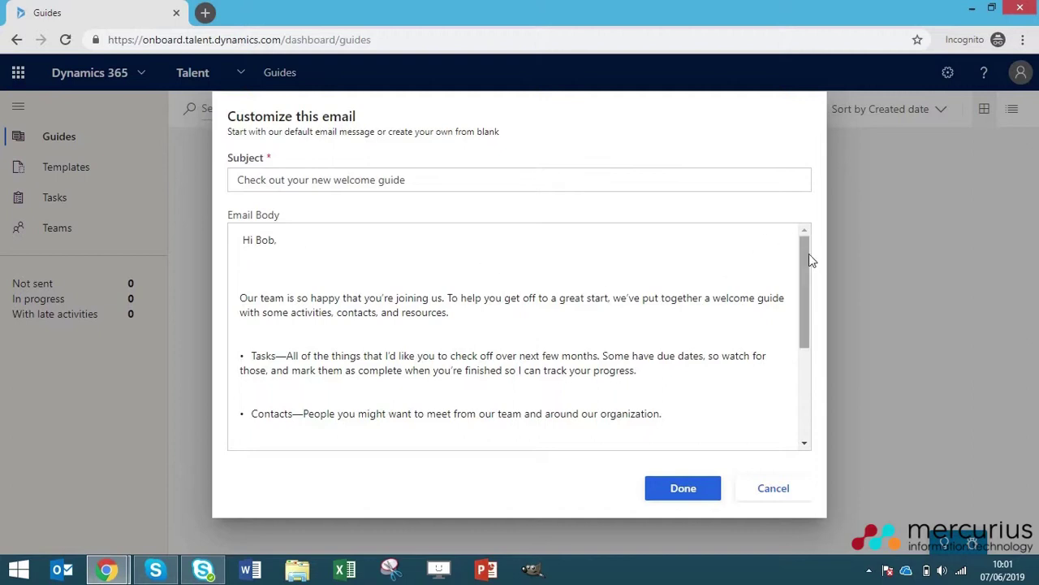
- Keep the default welcome email subject and body, create the guide, and open it
mouse_move(809, 253)
mouse_down()
mouse_move(795, 278)
mouse_move(796, 404)
mouse_move(796, 246)
mouse_up()
click(571, 288)
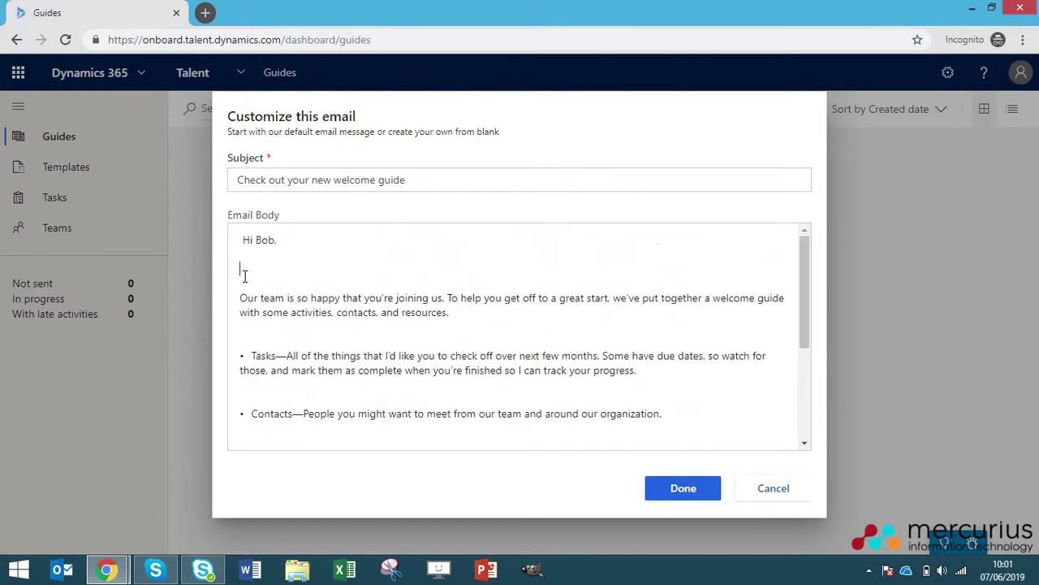
click(686, 494)
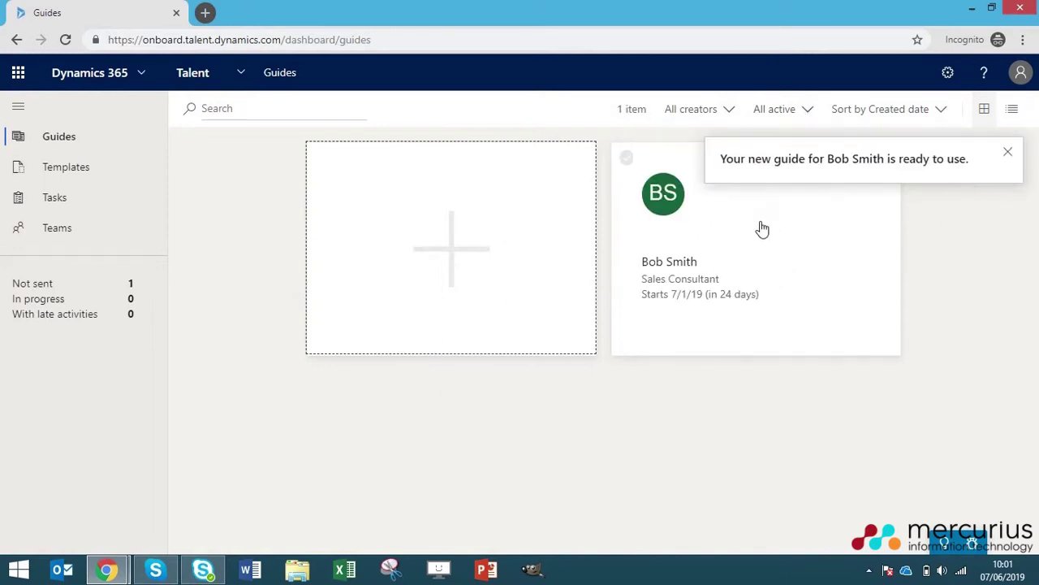
click(748, 261)
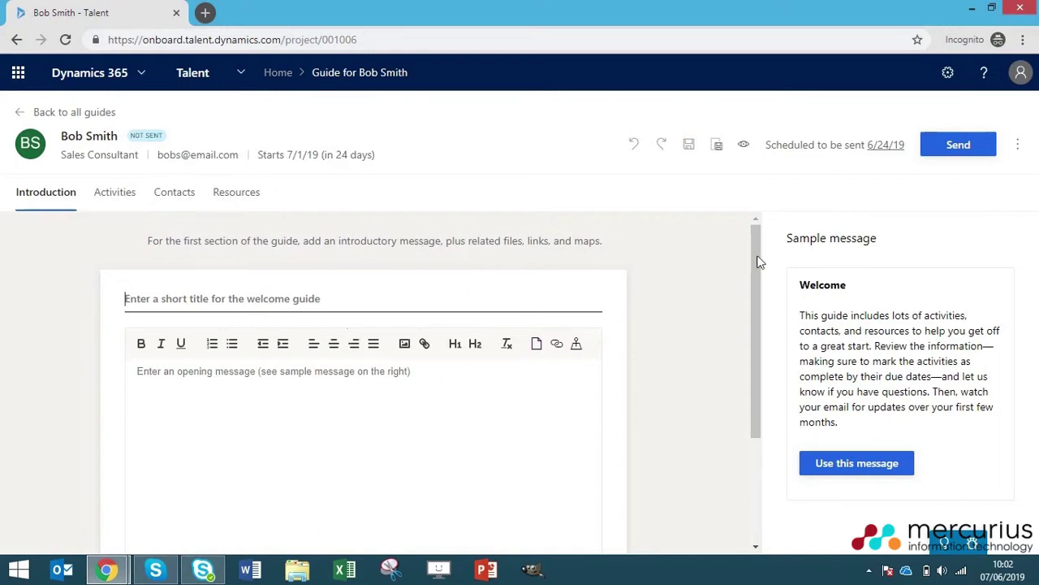
- Fill the introduction with the sample Welcome message and review its text
click(859, 469)
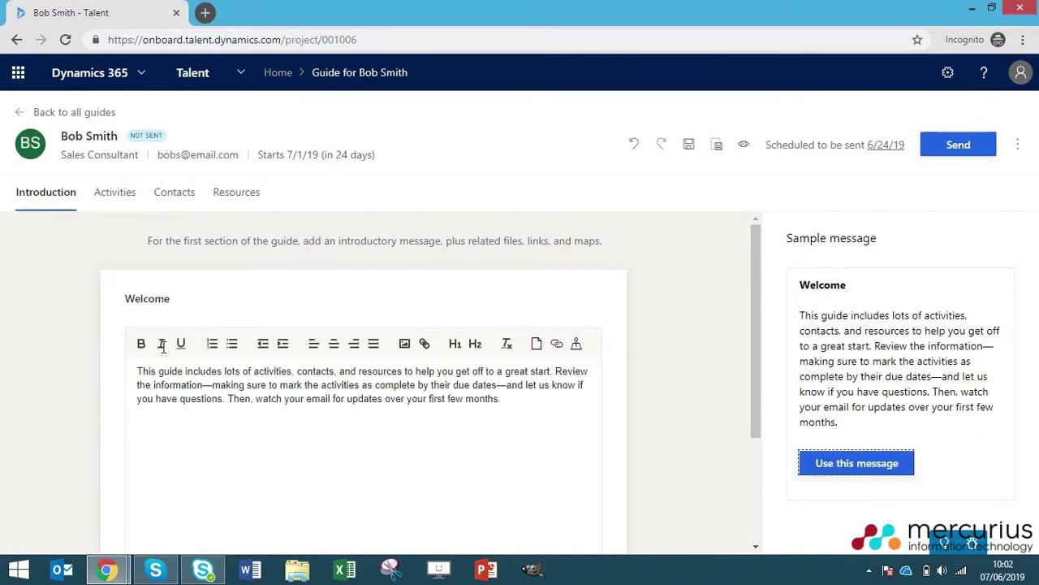
click(230, 414)
scroll(276, 410, down, 1)
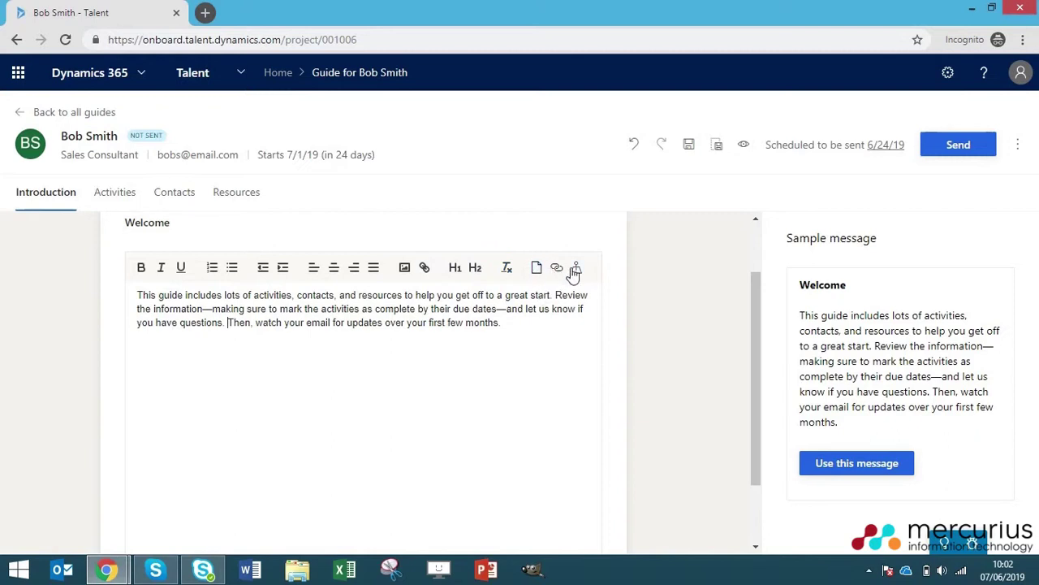
click(496, 325)
scroll(446, 395, down, 1)
scroll(520, 357, up, 2)
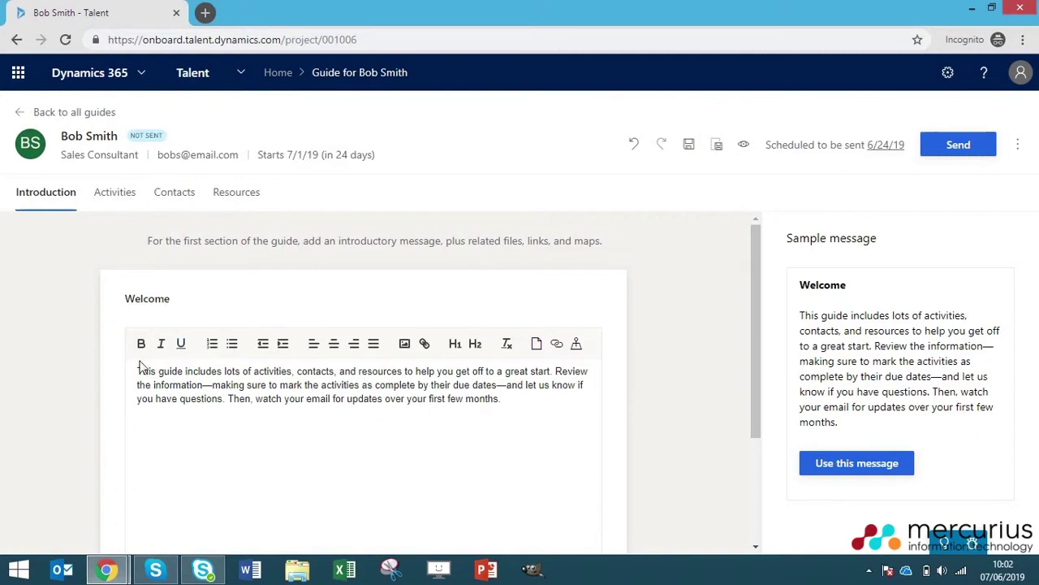
click(118, 203)
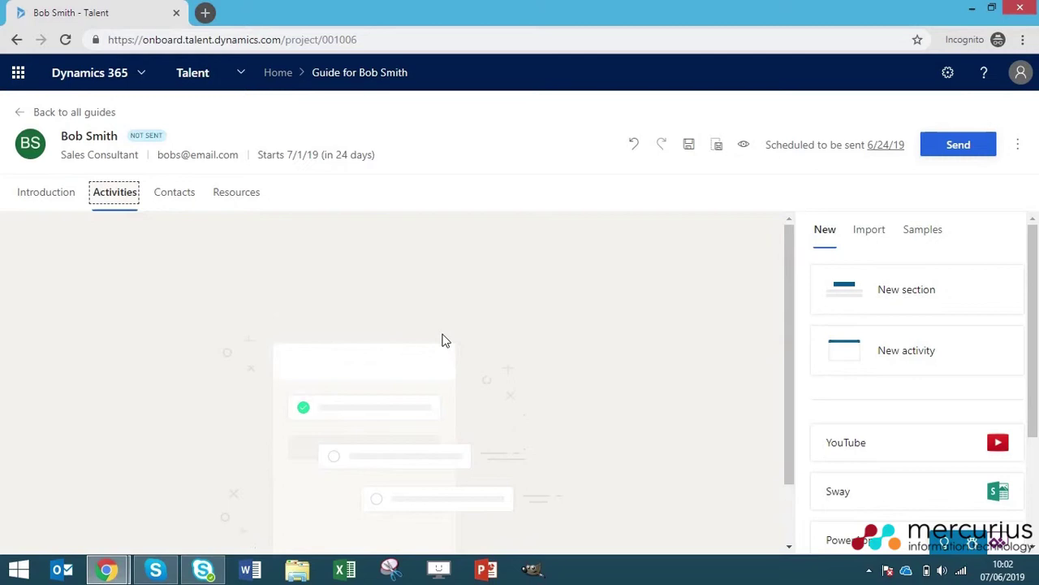
- Add a YOUR FIRST DAY section holding a YouTube video activity
click(887, 301)
text(YOUR FIRST DAY)
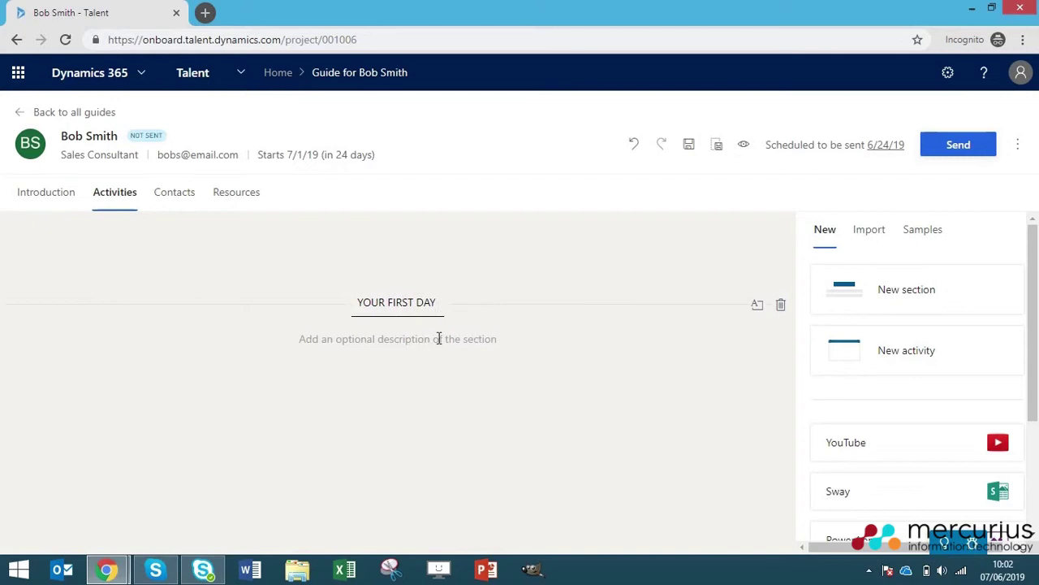
scroll(884, 361, down, 1)
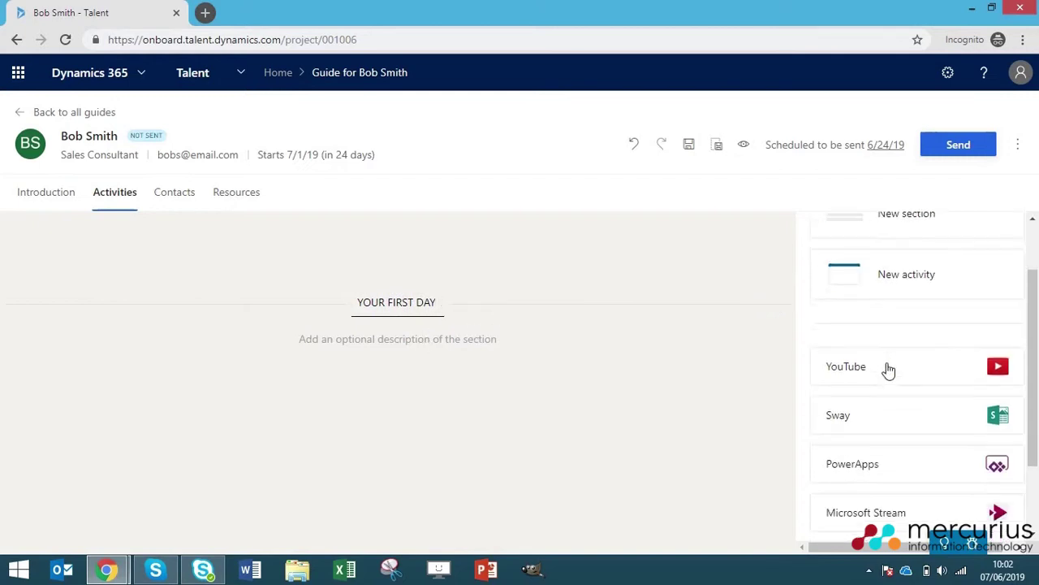
scroll(957, 357, down, 1)
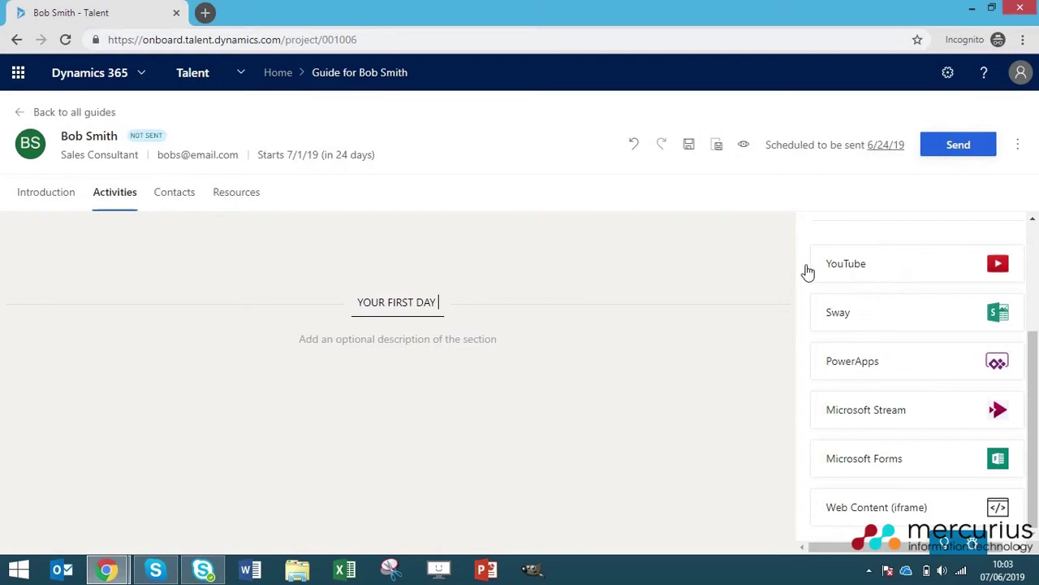
drag(863, 278, 428, 370)
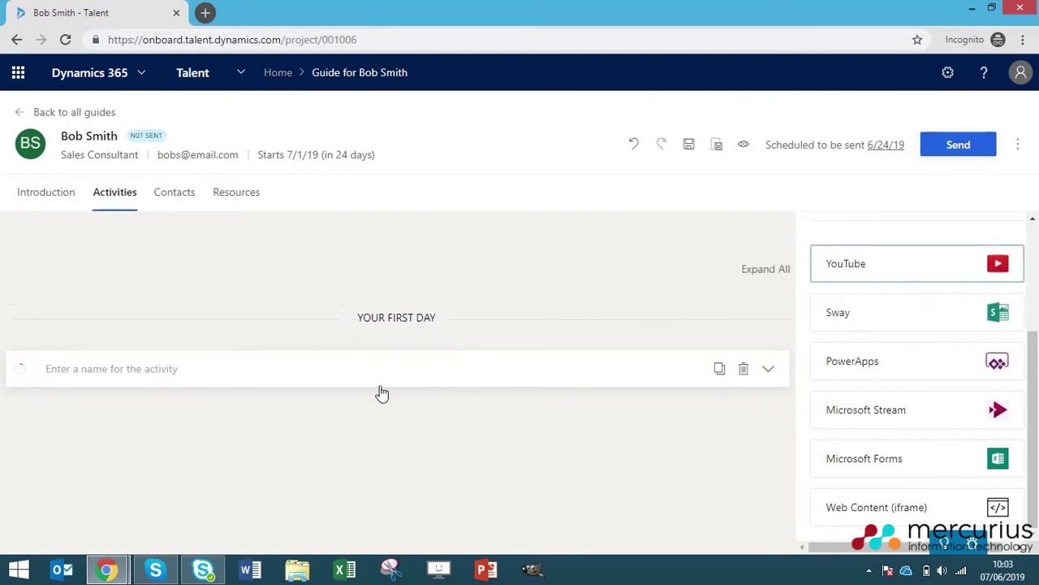
- Title the video activity 'Watch our company video' and fill its video address and description
click(604, 379)
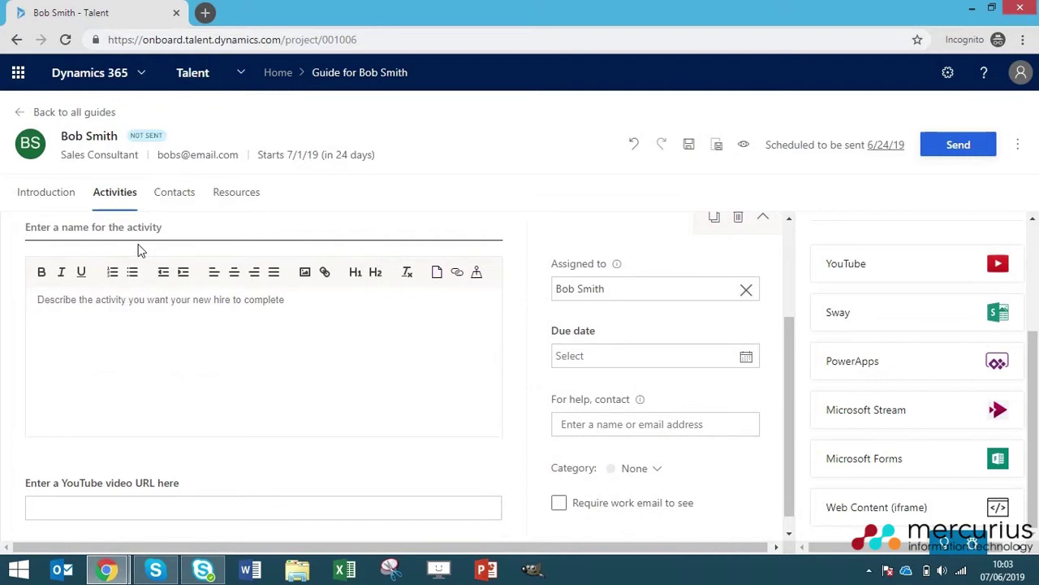
text(Watch our c)
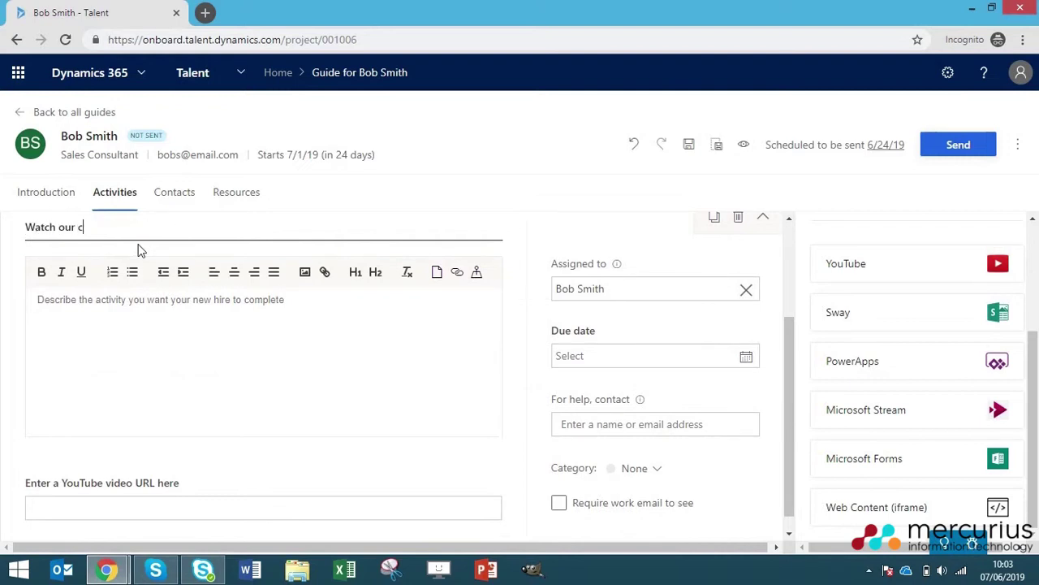
text(ompany video)
click(82, 509)
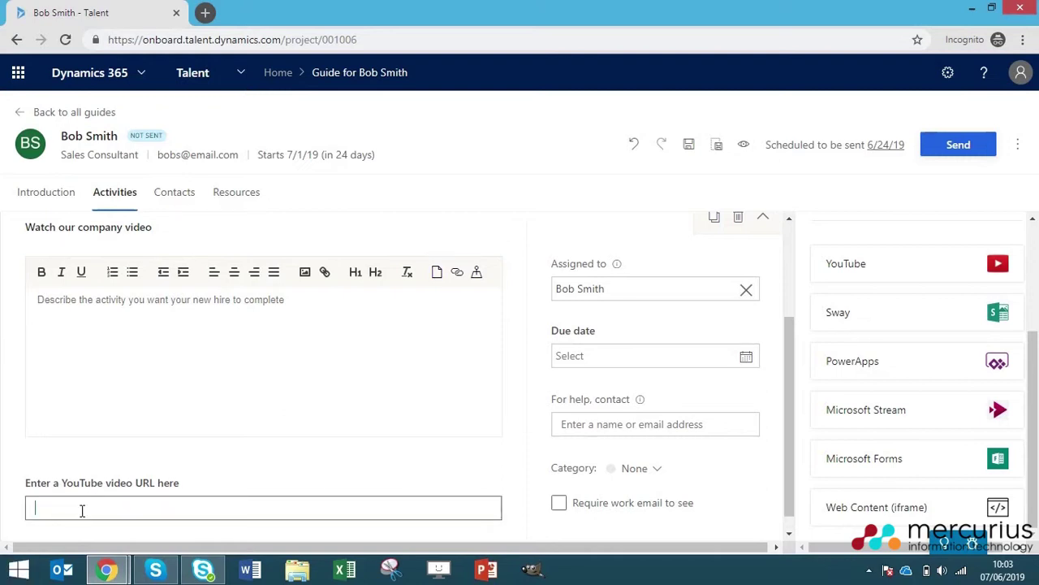
click(287, 329)
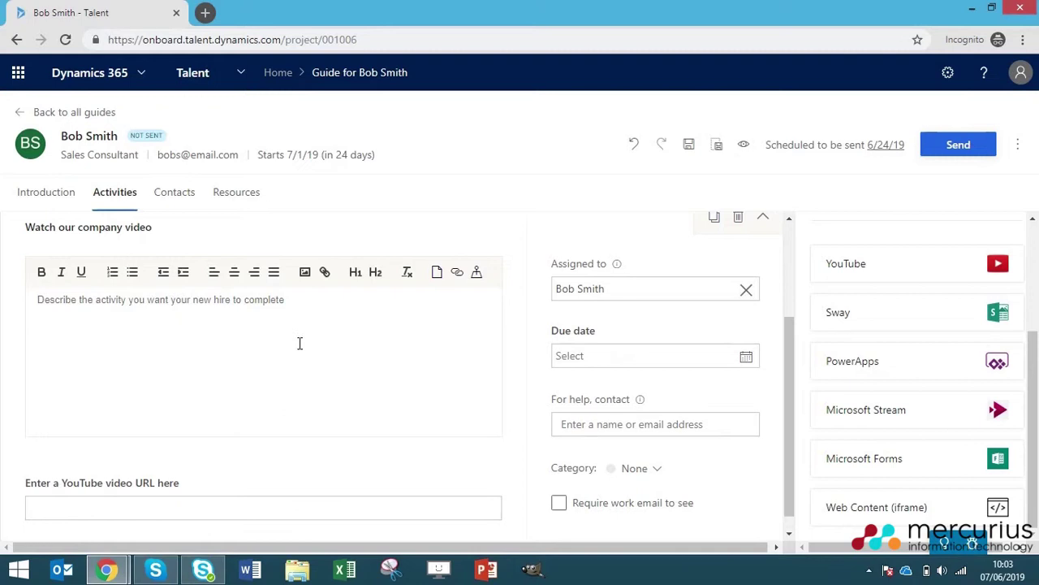
- Set the video activity's due date to 7/1/19 and assign it to the new hire
click(745, 359)
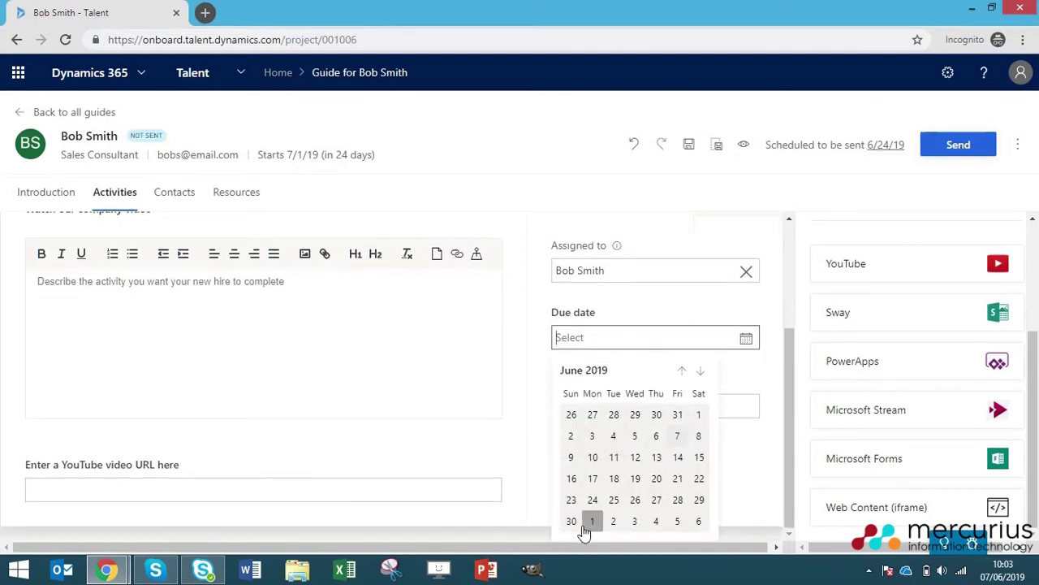
click(589, 522)
click(639, 453)
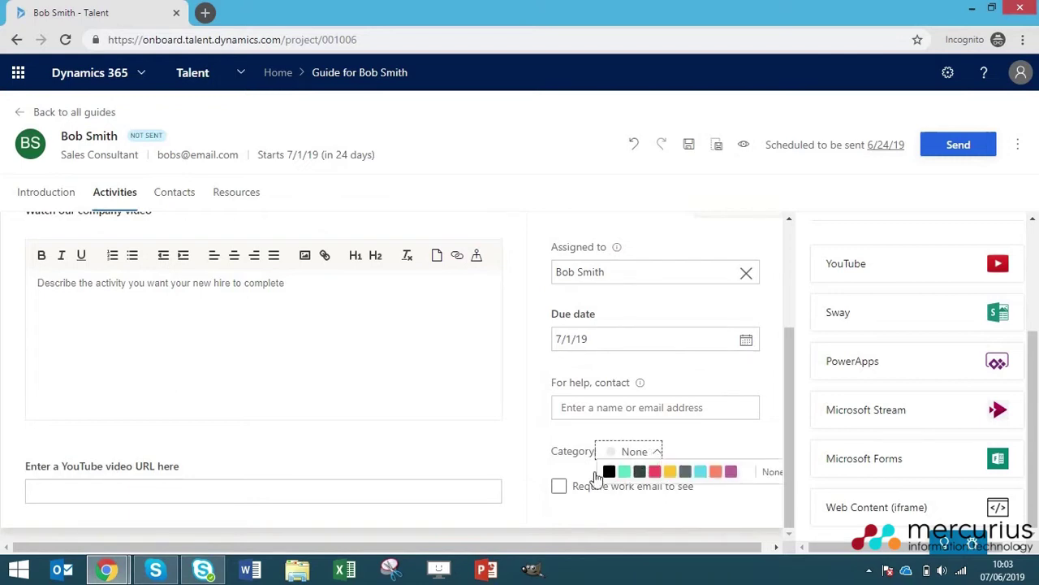
click(659, 455)
scroll(657, 466, up, 1)
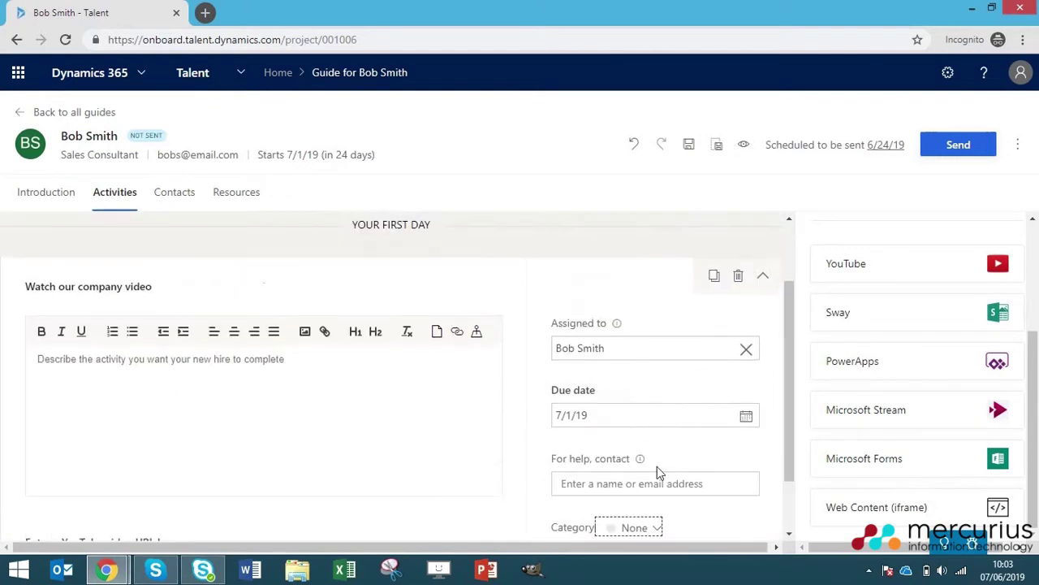
scroll(657, 466, down, 1)
click(581, 390)
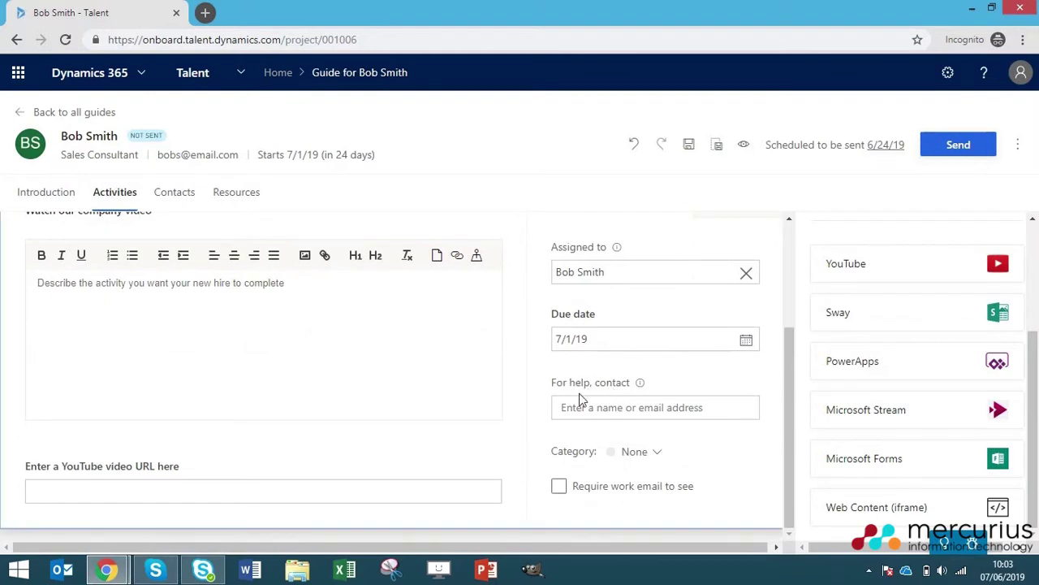
click(596, 409)
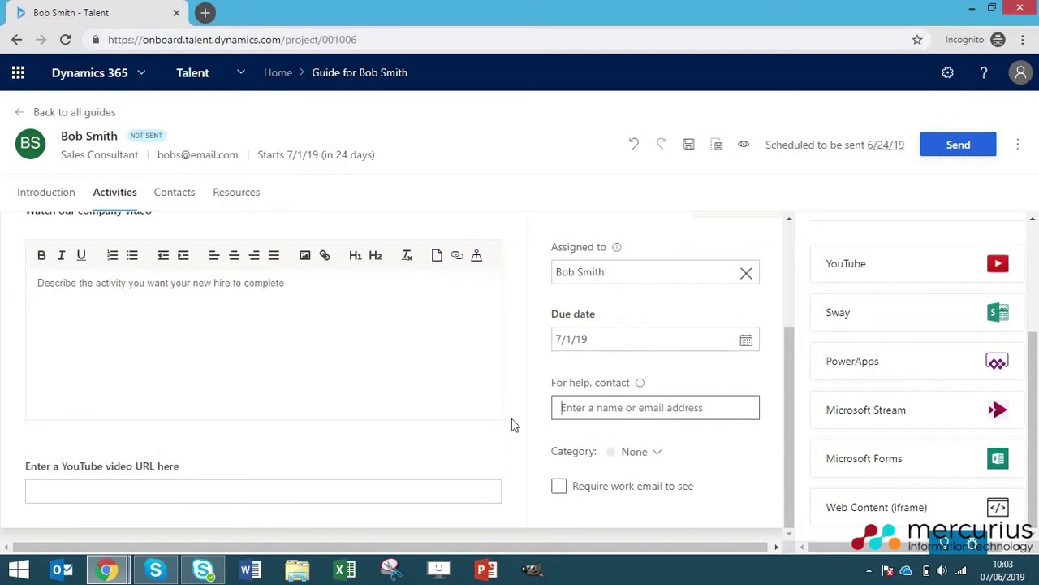
scroll(625, 416, up, 1)
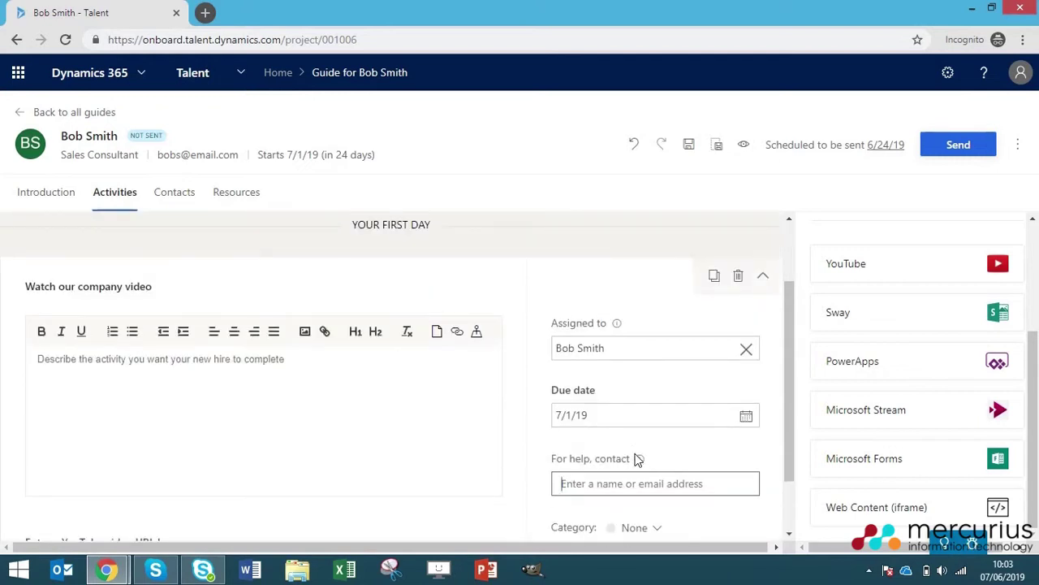
- Collapse the Watch our company video activity
click(765, 280)
scroll(947, 336, up, 3)
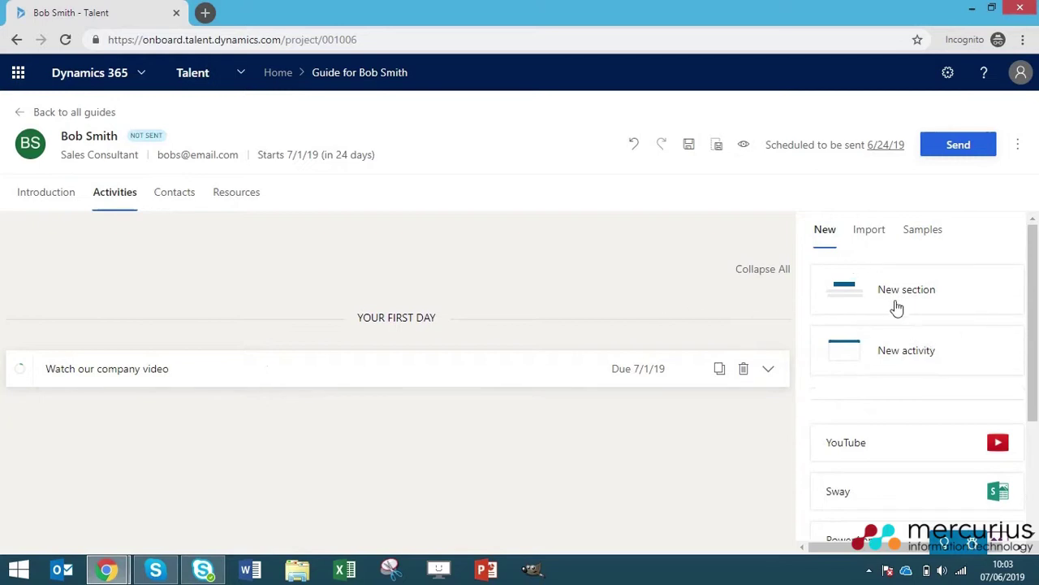
scroll(893, 445, down, 3)
scroll(909, 508, down, 1)
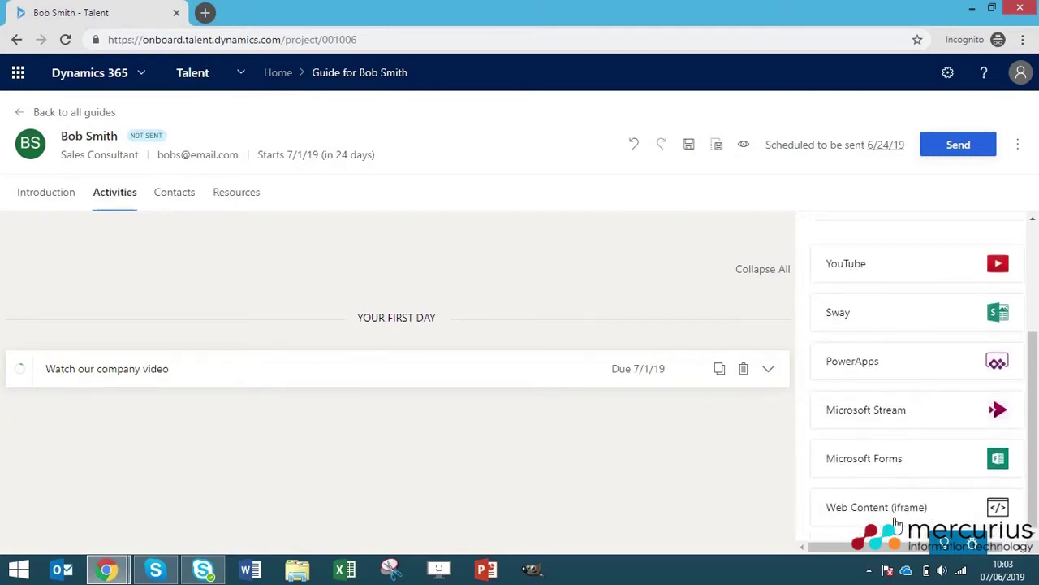
scroll(939, 393, up, 4)
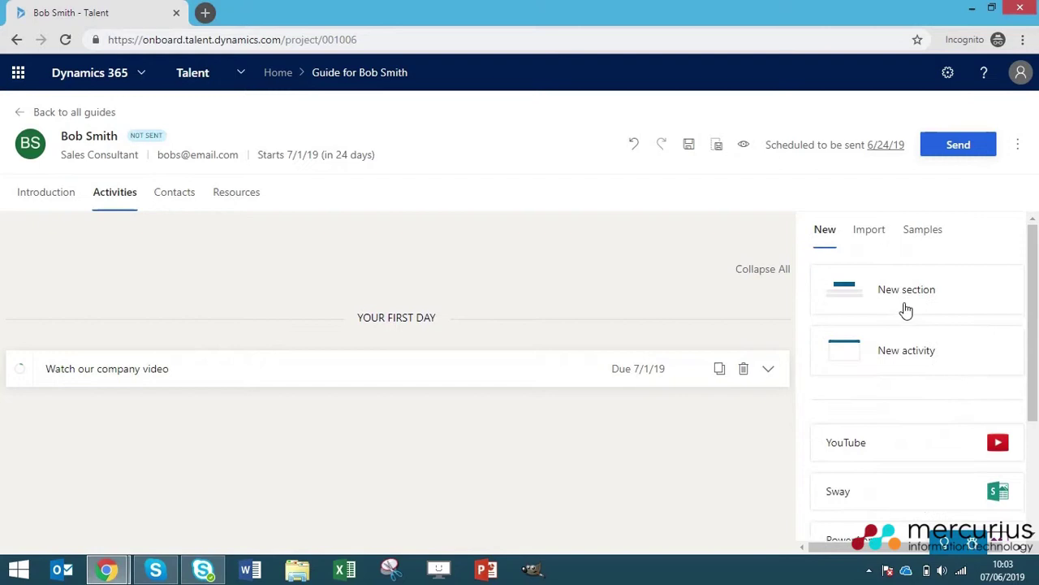
- Add the sample Read the company handbook activity under YOUR FIRST DAY and open its description
click(869, 236)
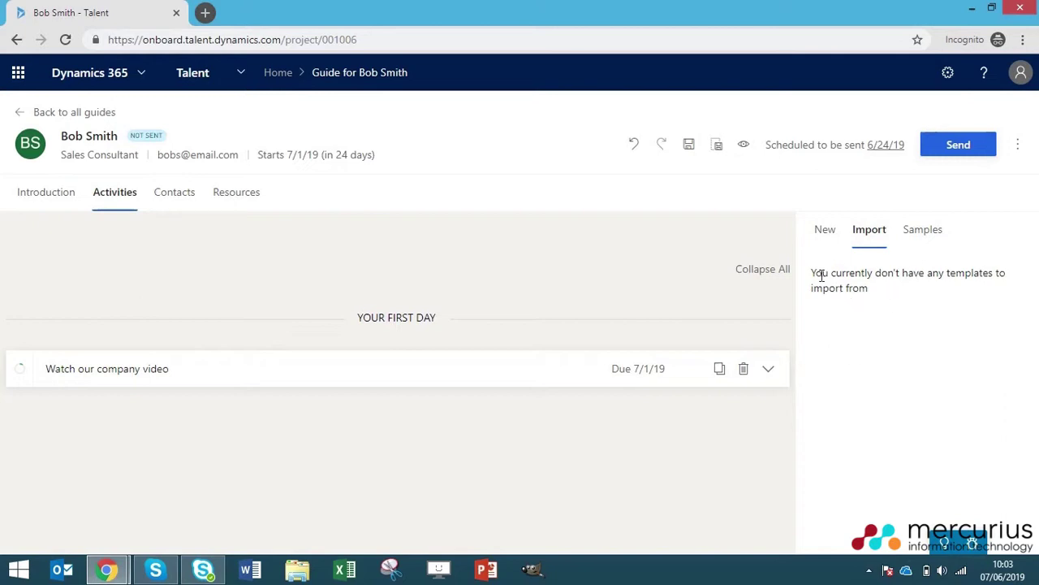
click(926, 231)
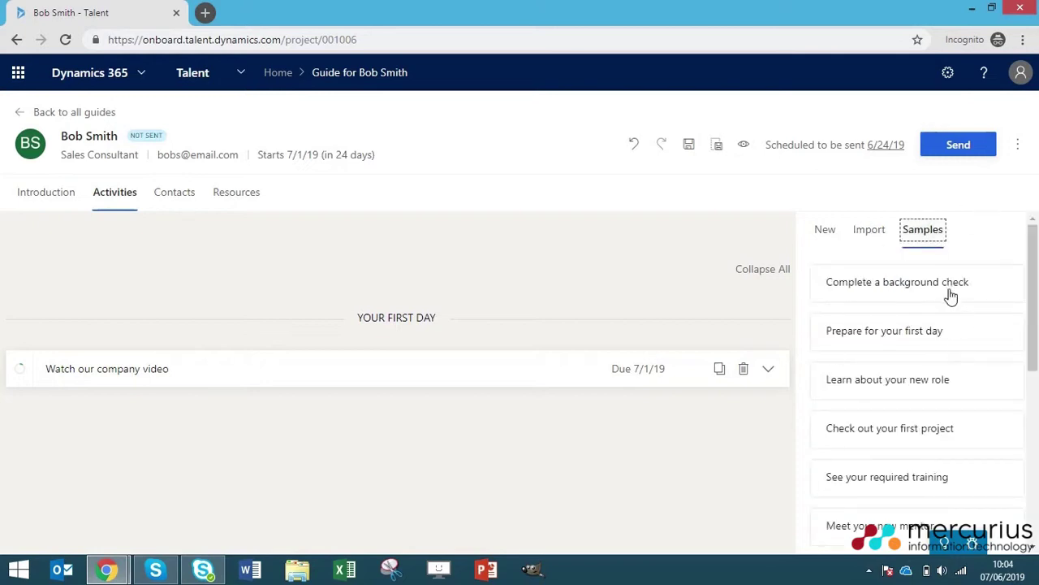
click(980, 233)
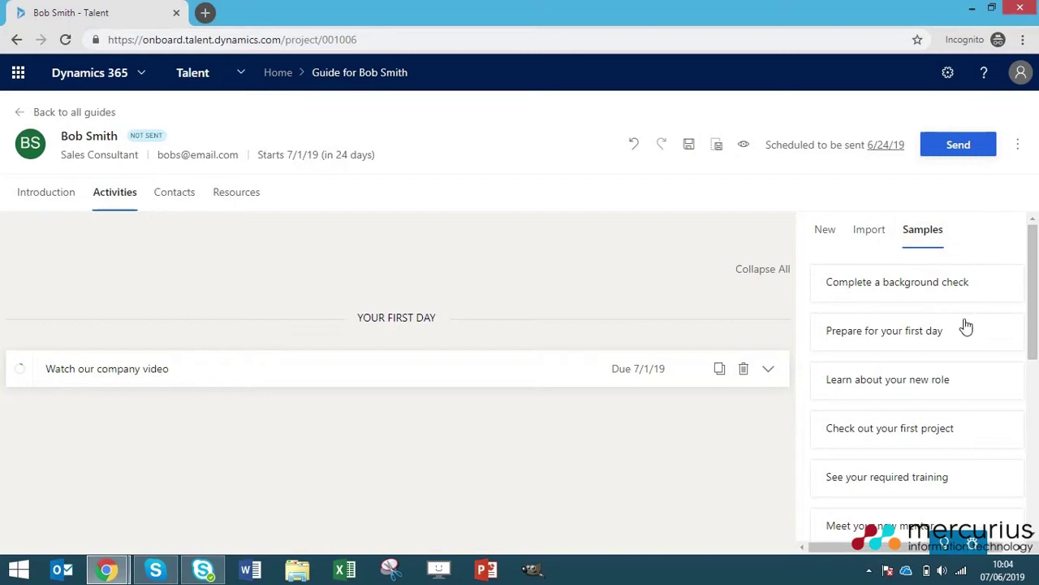
scroll(966, 324, down, 3)
scroll(963, 335, down, 5)
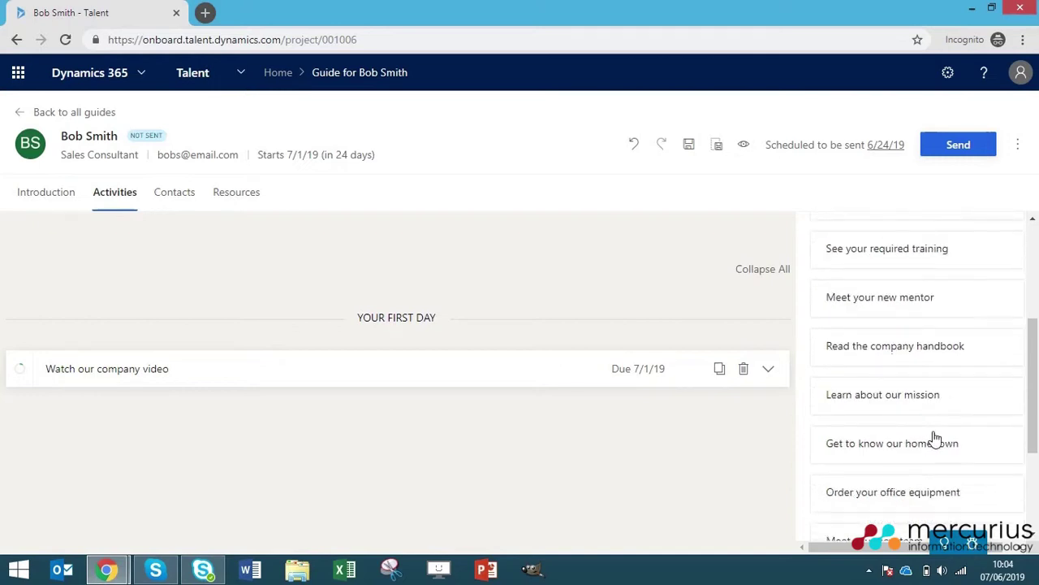
scroll(886, 406, up, 3)
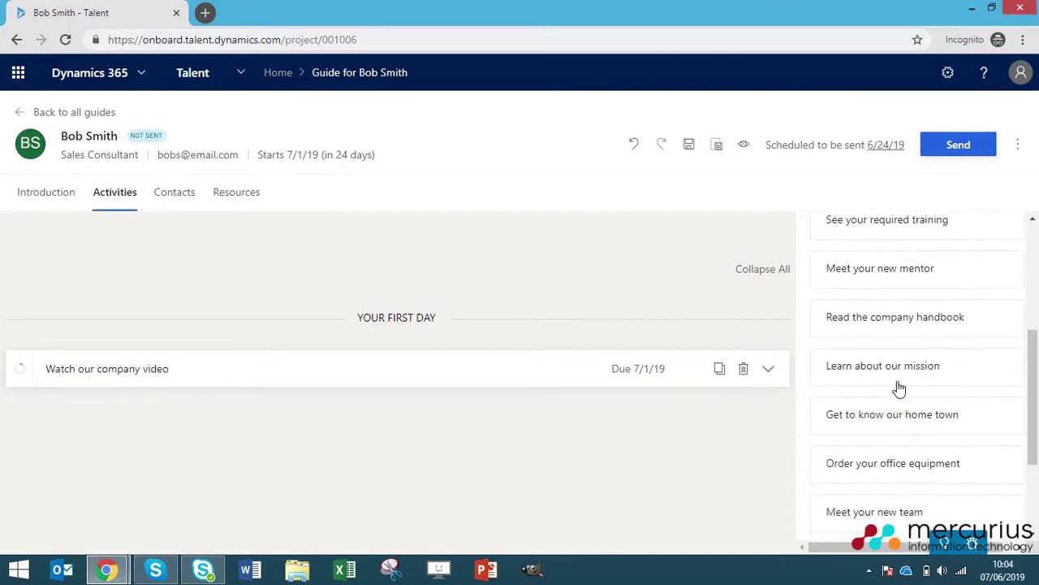
scroll(895, 341, up, 2)
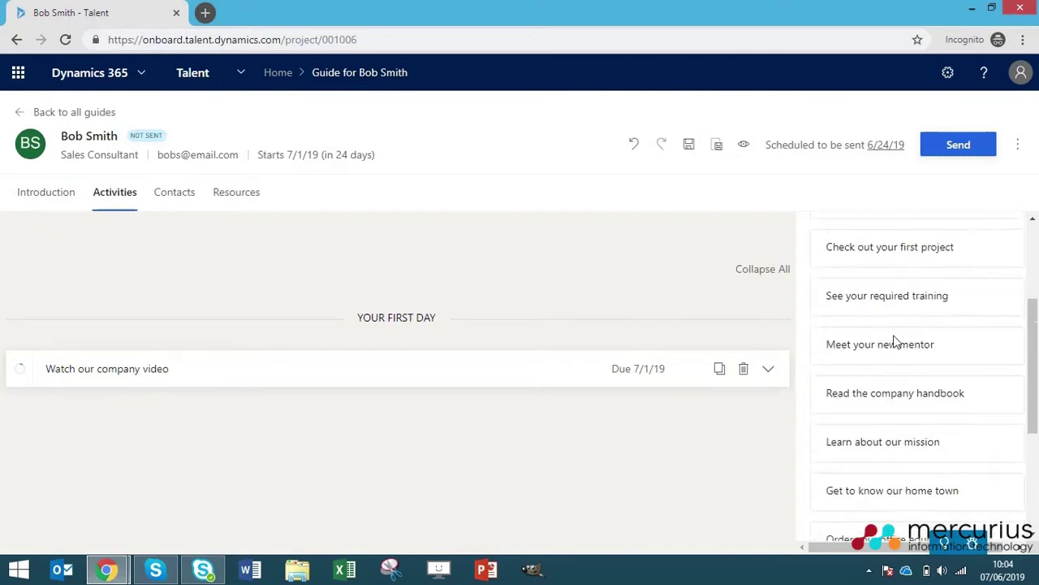
drag(900, 398, 265, 424)
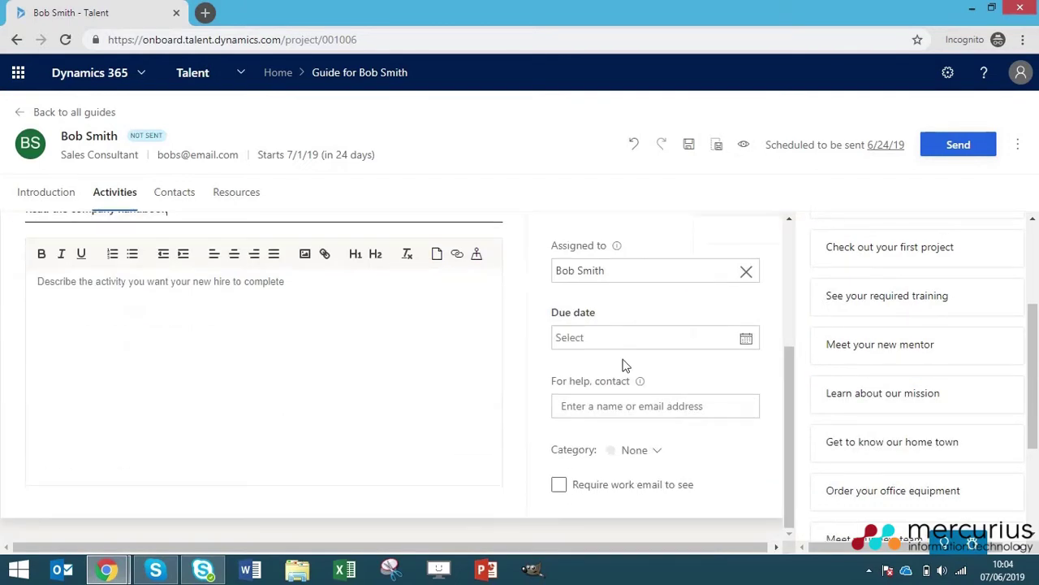
click(163, 329)
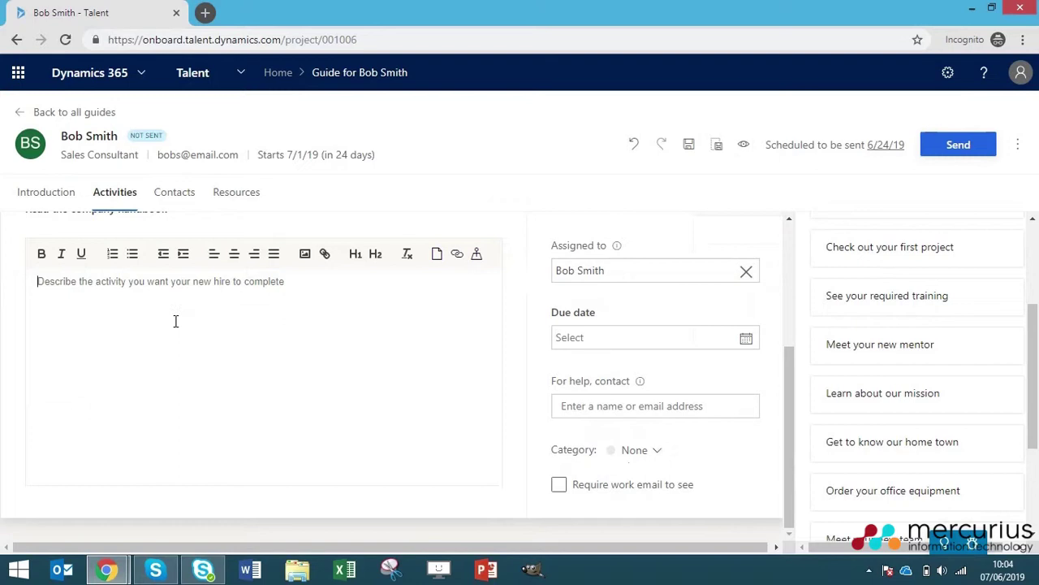
- Give the handbook activity a pink category and collapse it to one row
scroll(283, 313, up, 2)
scroll(541, 366, down, 2)
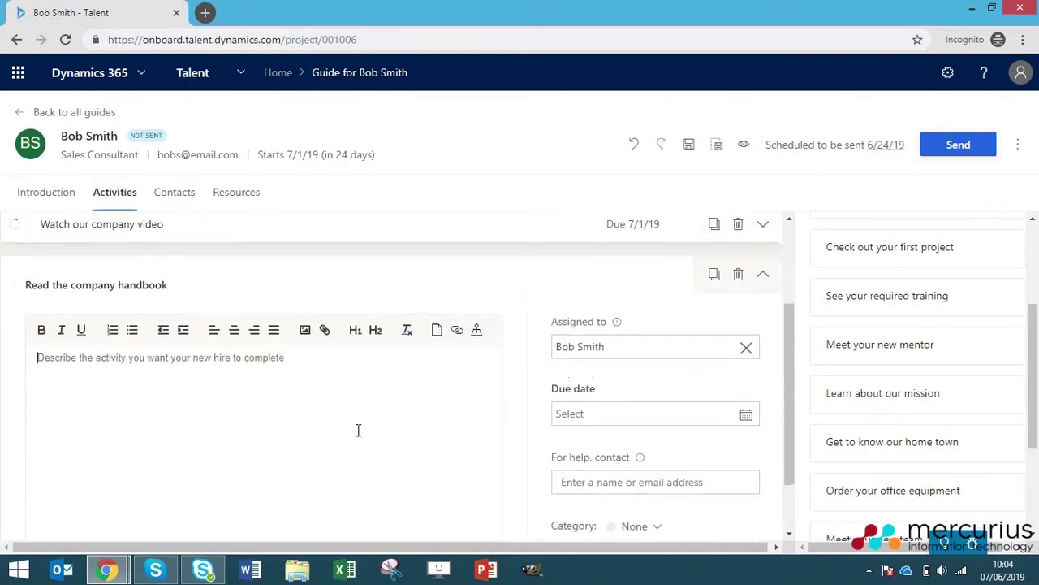
scroll(371, 393, down, 1)
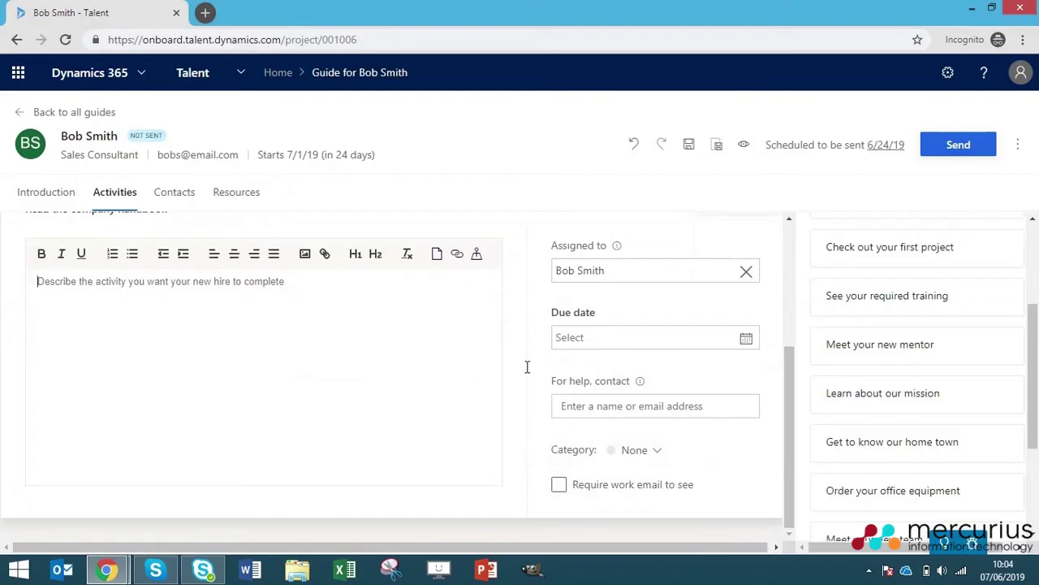
click(633, 452)
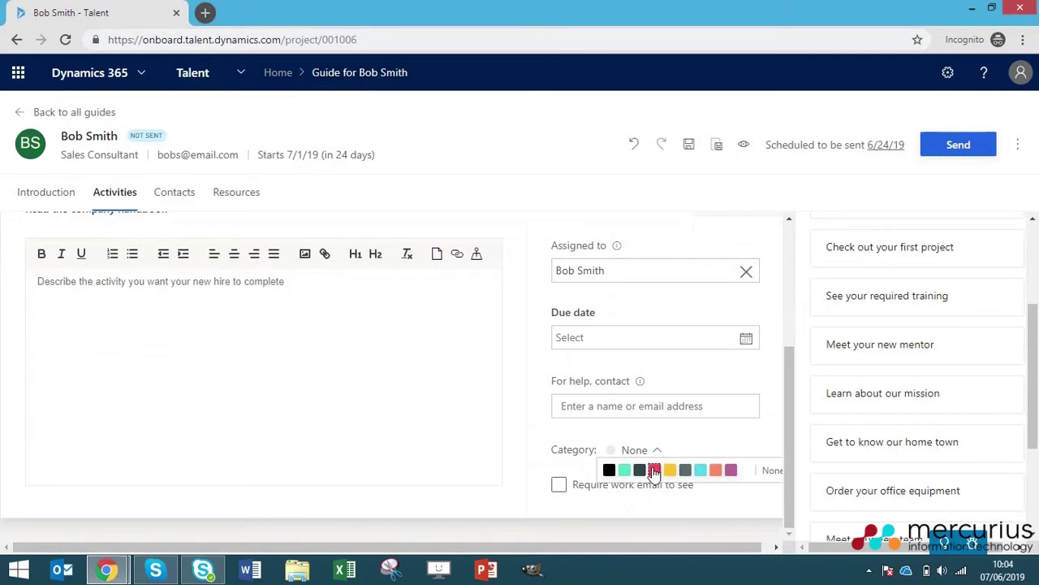
click(652, 471)
scroll(650, 350, up, 1)
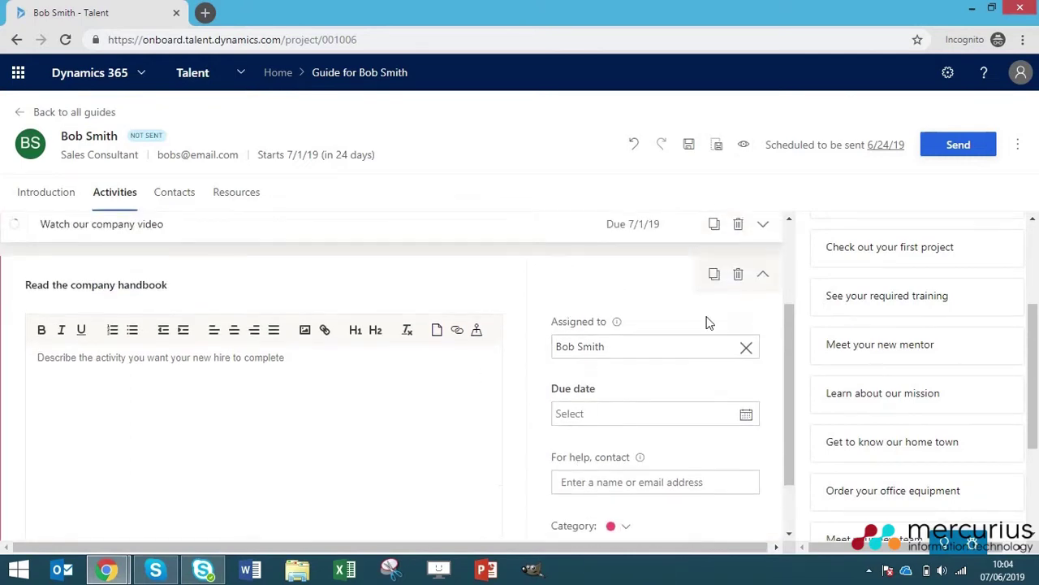
click(764, 276)
- Add the sample activities Prepare for your first day and Complete a background check
scroll(901, 359, up, 1)
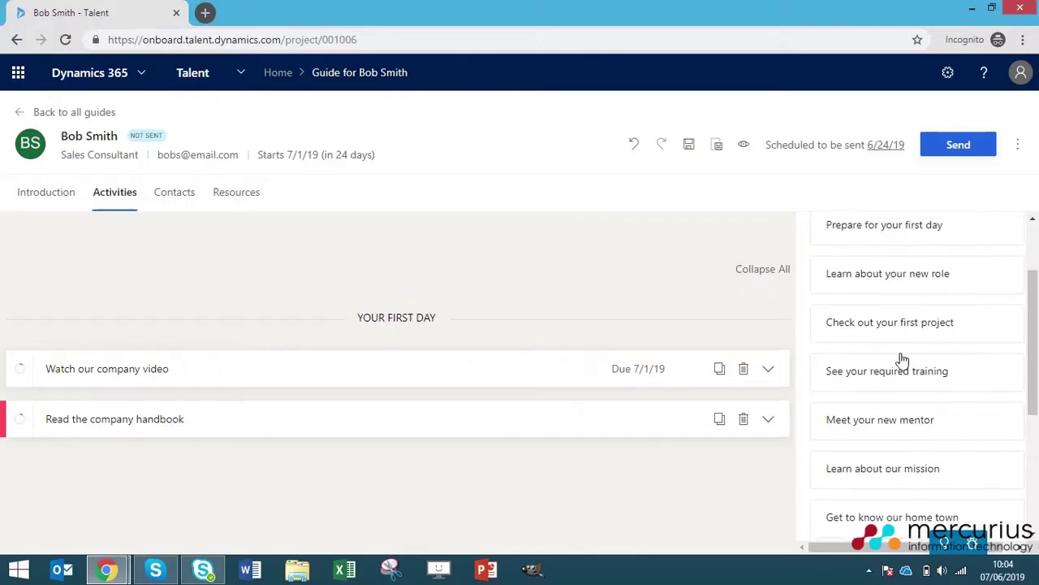
scroll(904, 333, up, 1)
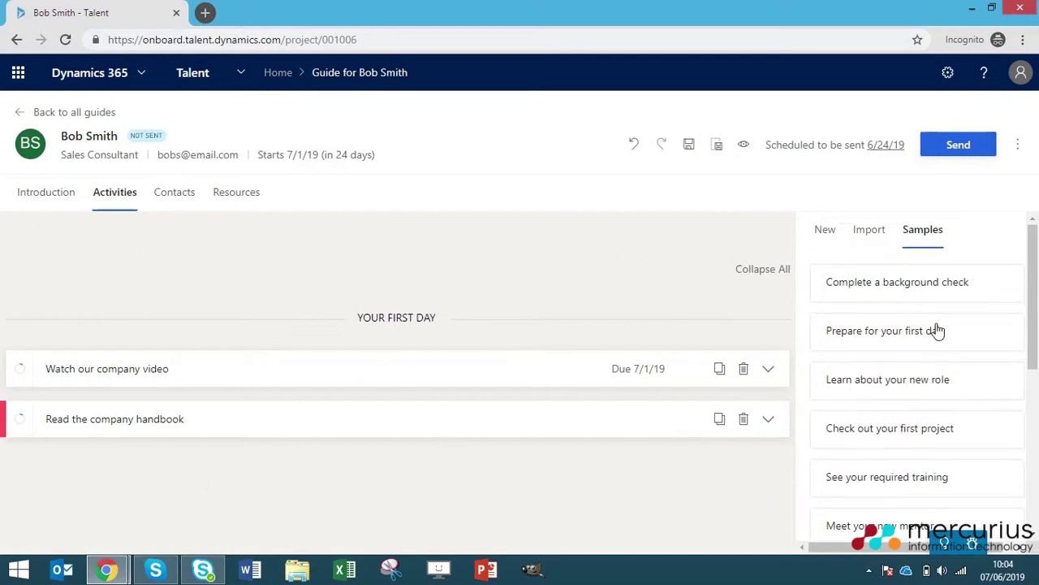
drag(937, 330, 193, 487)
drag(900, 290, 336, 392)
- Insert a new unnamed section above Prepare for your first day
click(825, 230)
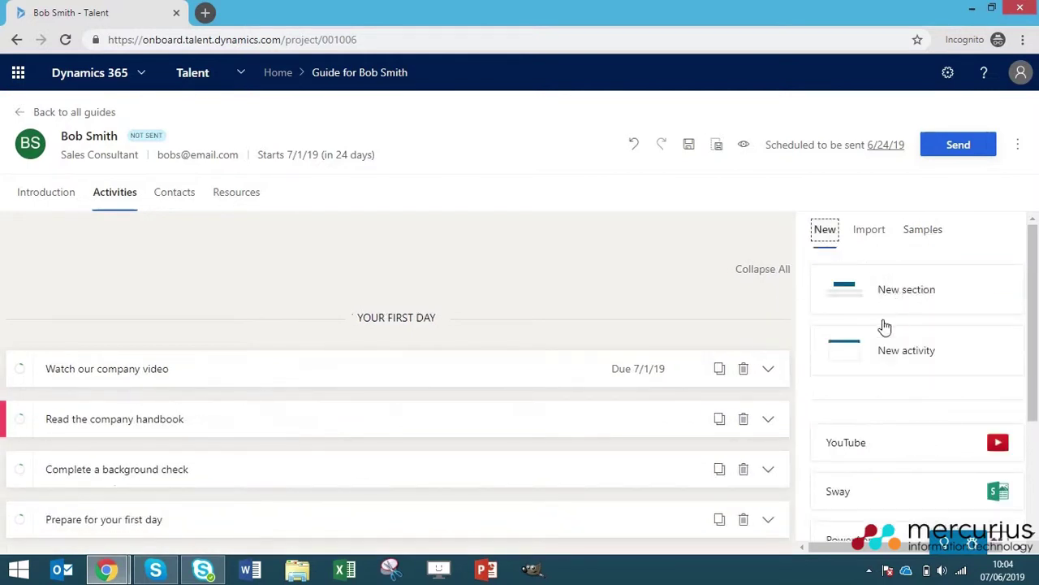
drag(917, 289, 467, 443)
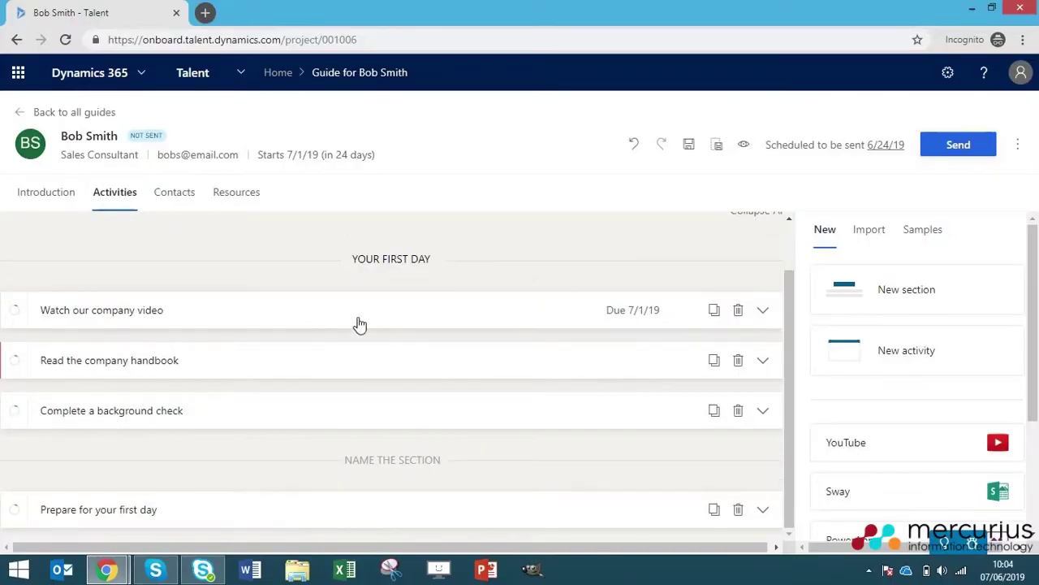
scroll(524, 333, up, 1)
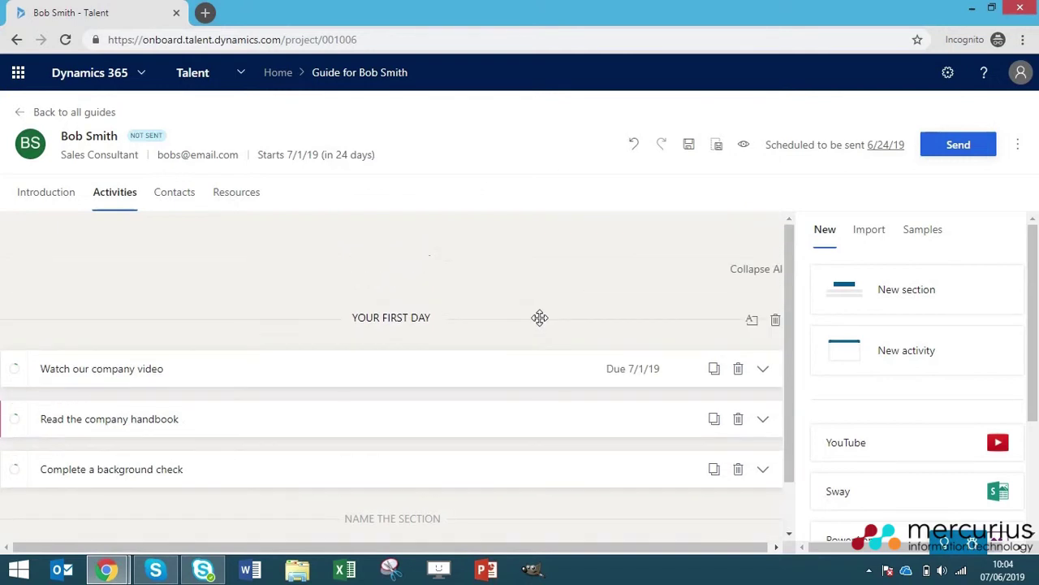
scroll(520, 382, down, 1)
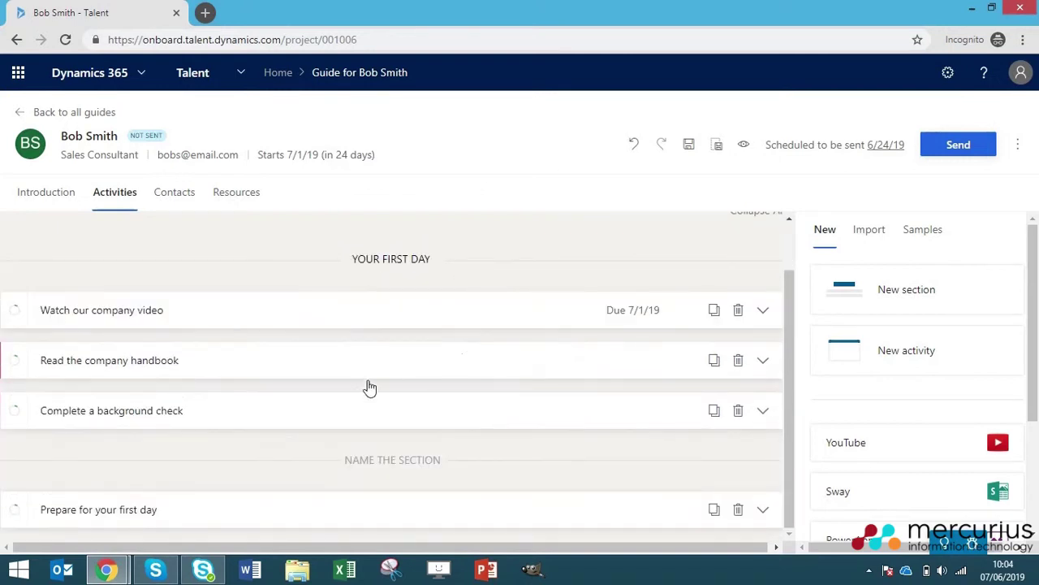
scroll(357, 406, up, 1)
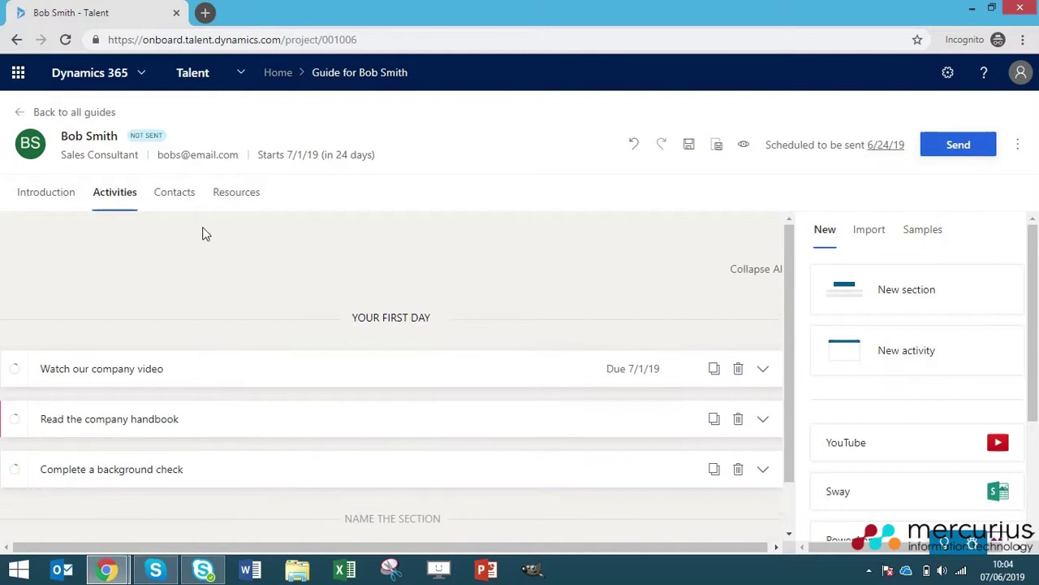
scroll(290, 355, down, 1)
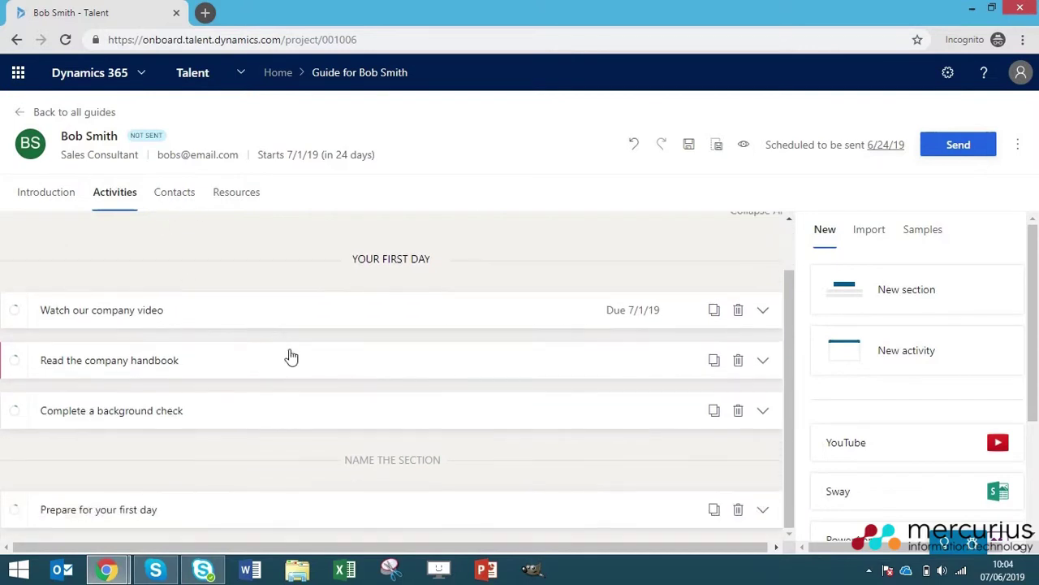
scroll(371, 365, up, 1)
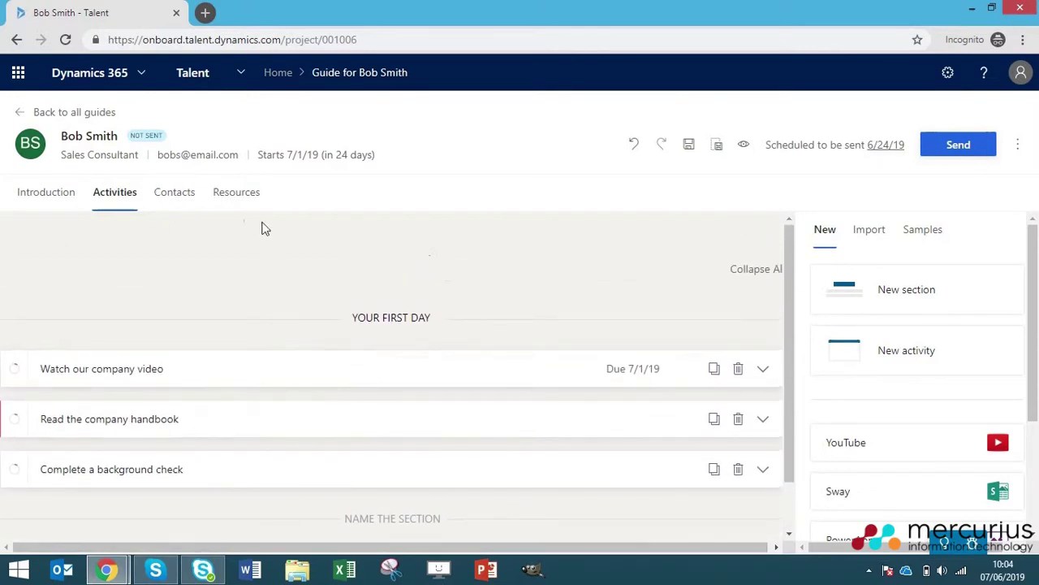
- Review the existing team contact on the Contacts page without changing it
click(171, 197)
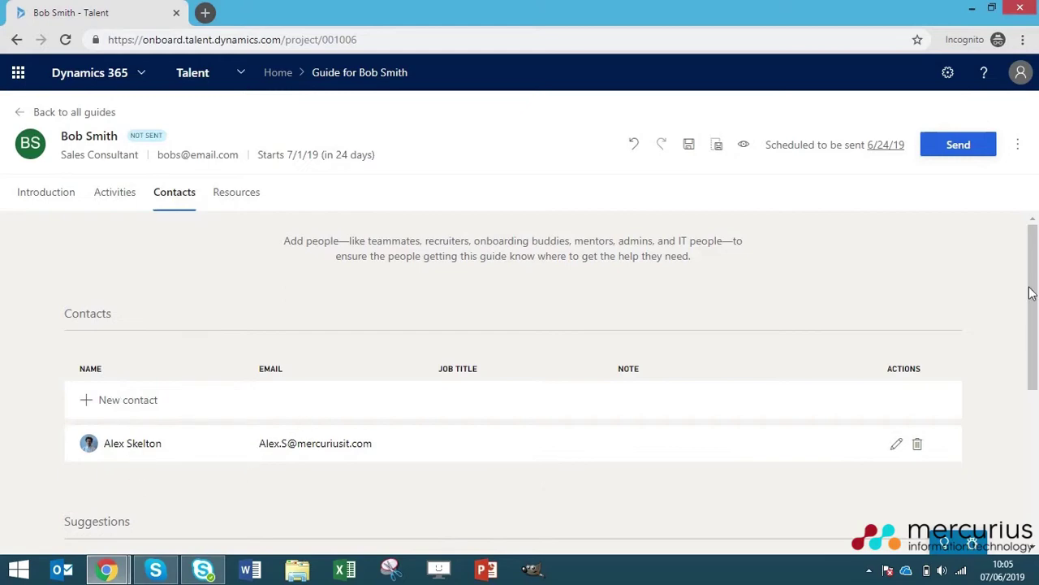
scroll(1032, 292, down, 3)
scroll(1005, 241, up, 3)
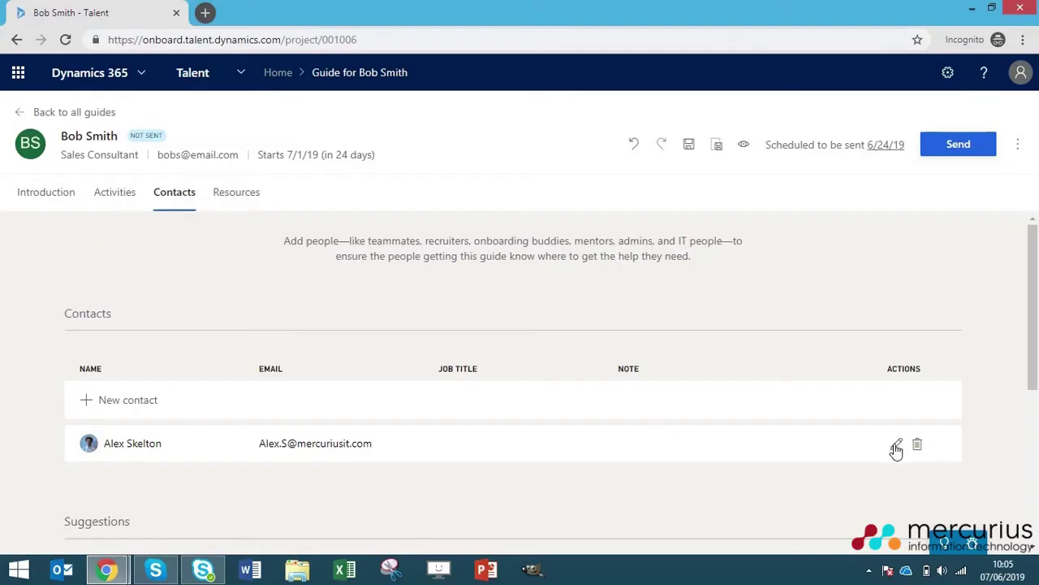
click(897, 444)
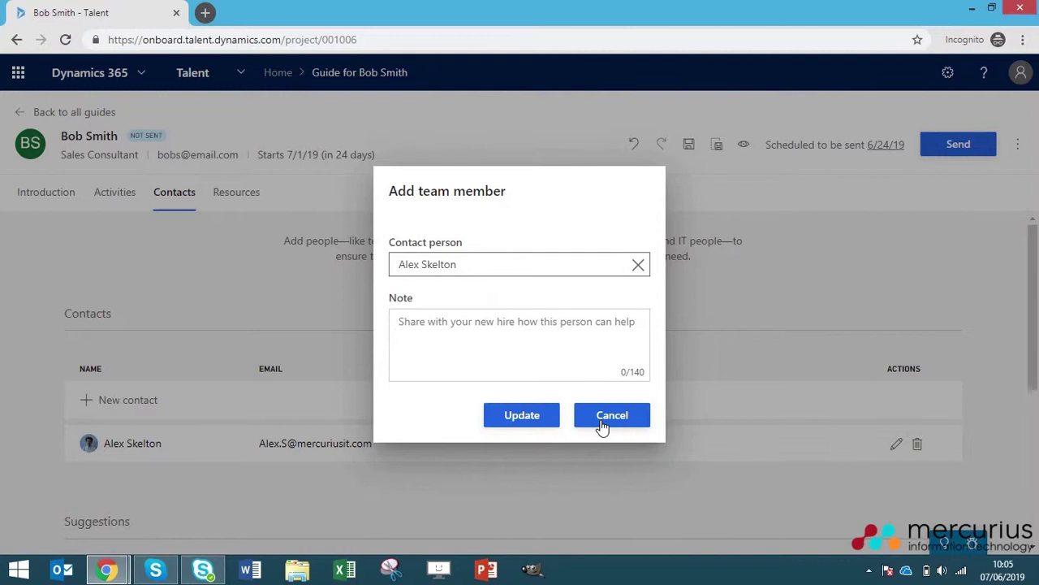
click(604, 424)
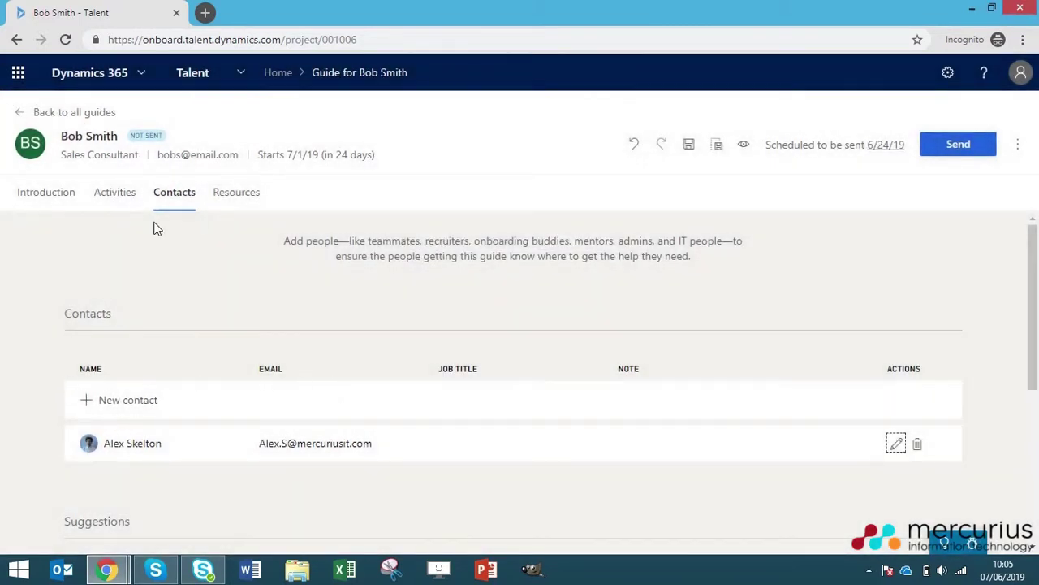
- Add a map resource labelled 'Office location' set to the office's address
click(235, 195)
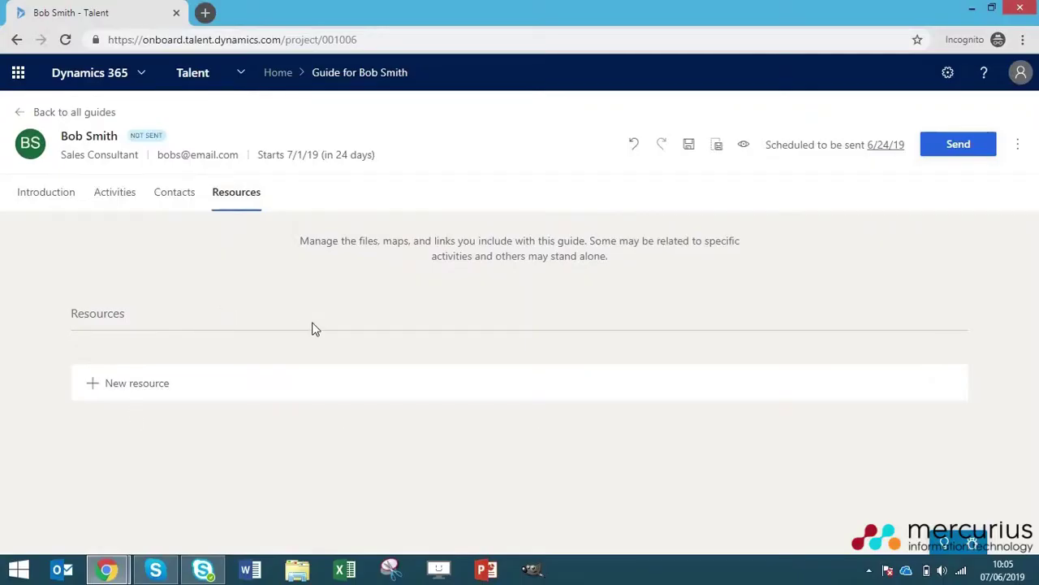
click(127, 388)
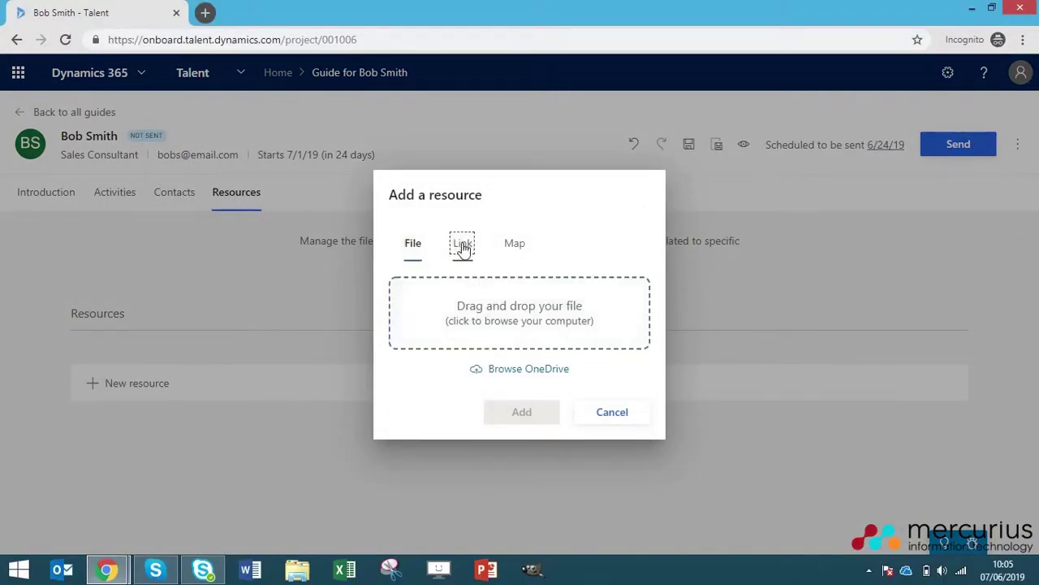
click(462, 246)
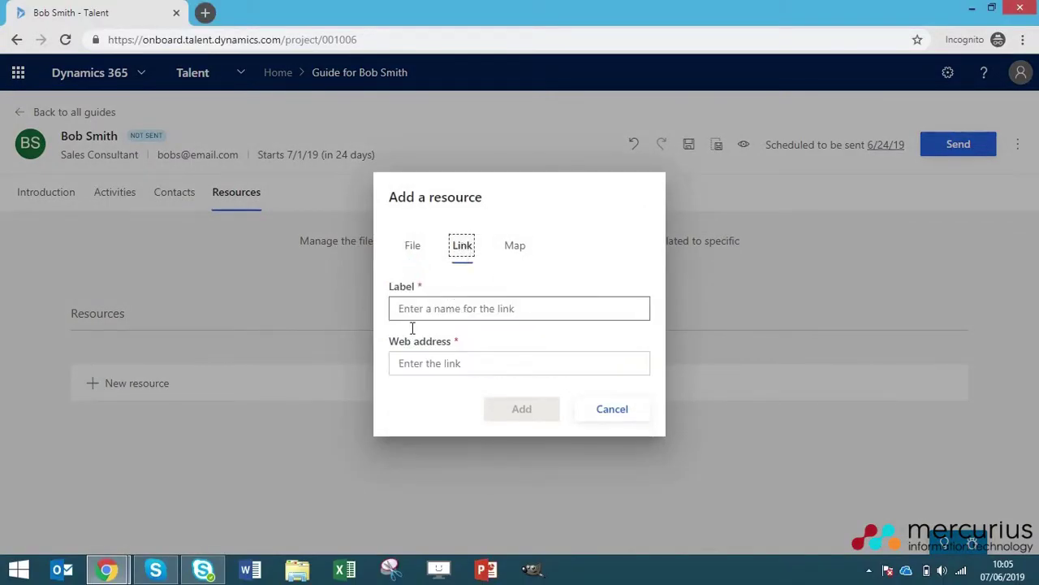
click(514, 253)
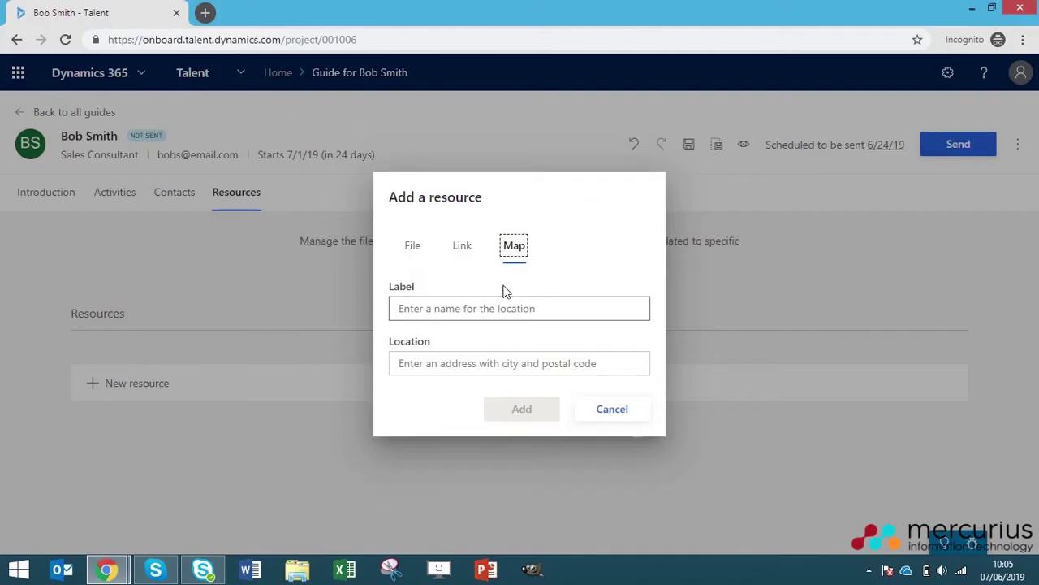
click(418, 306)
text(Off)
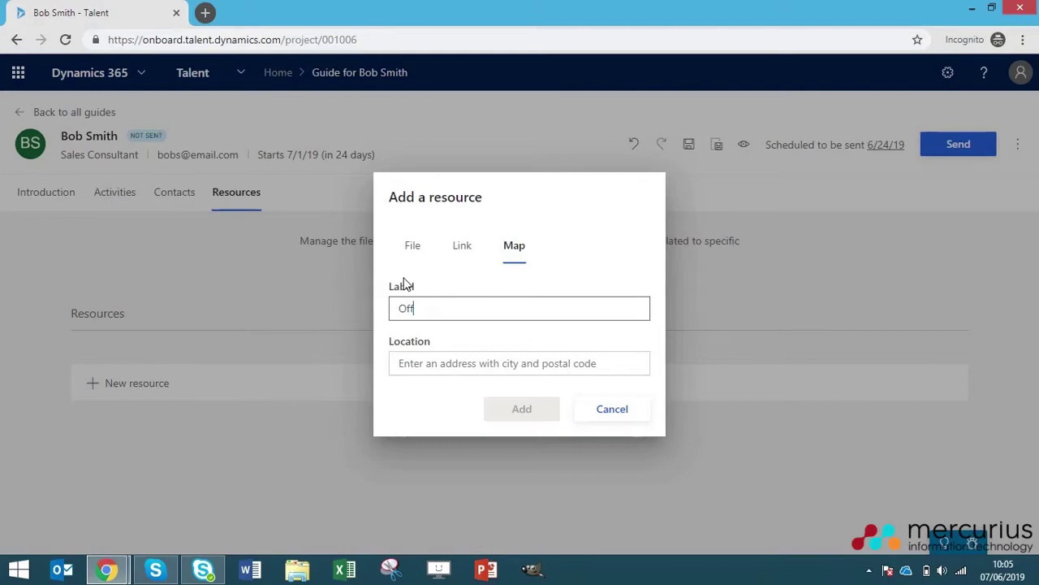
text(ice location)
key(Tab)
text(m)
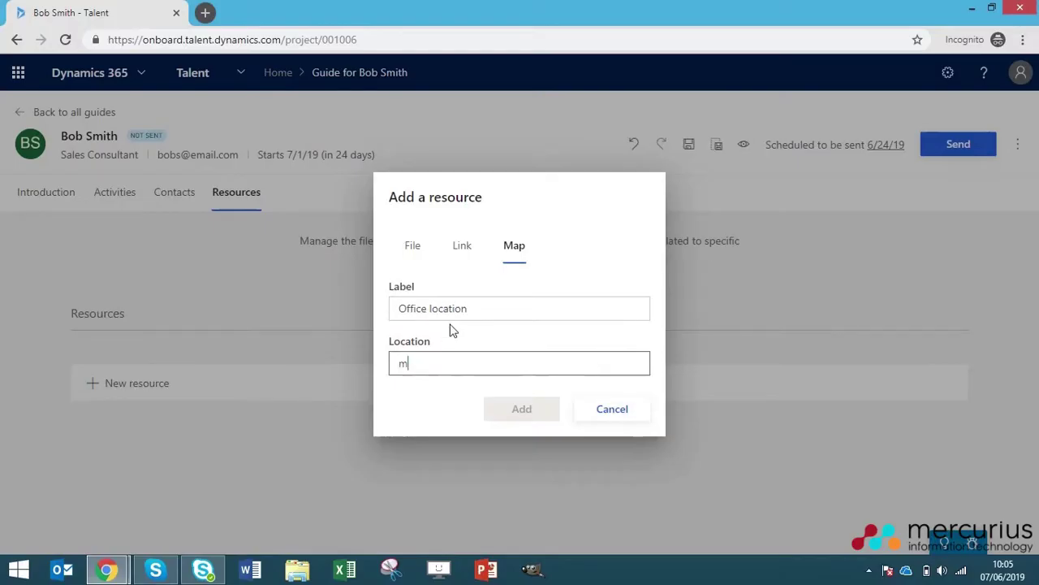
text(henley pa)
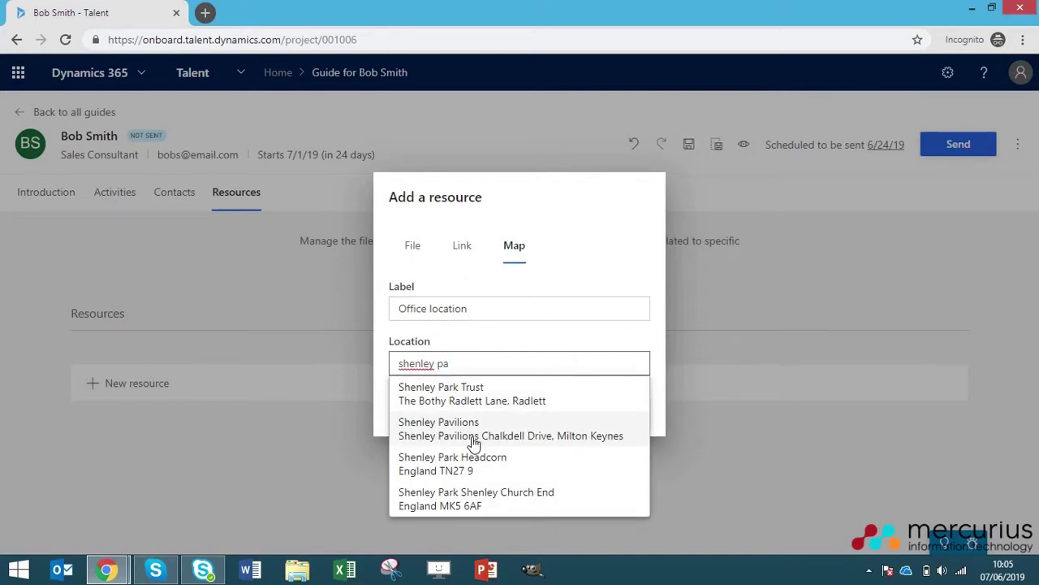
click(455, 424)
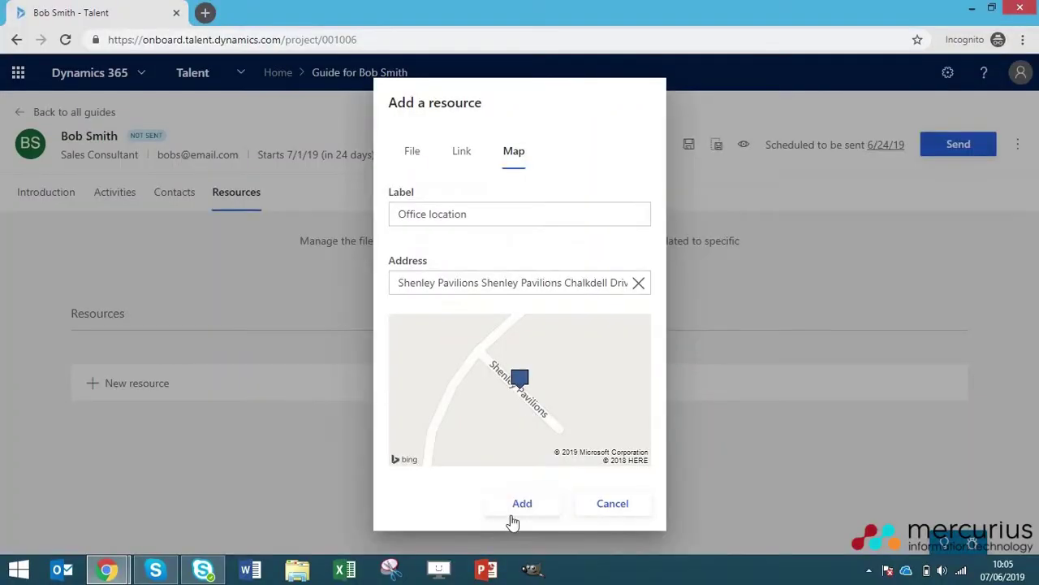
click(514, 508)
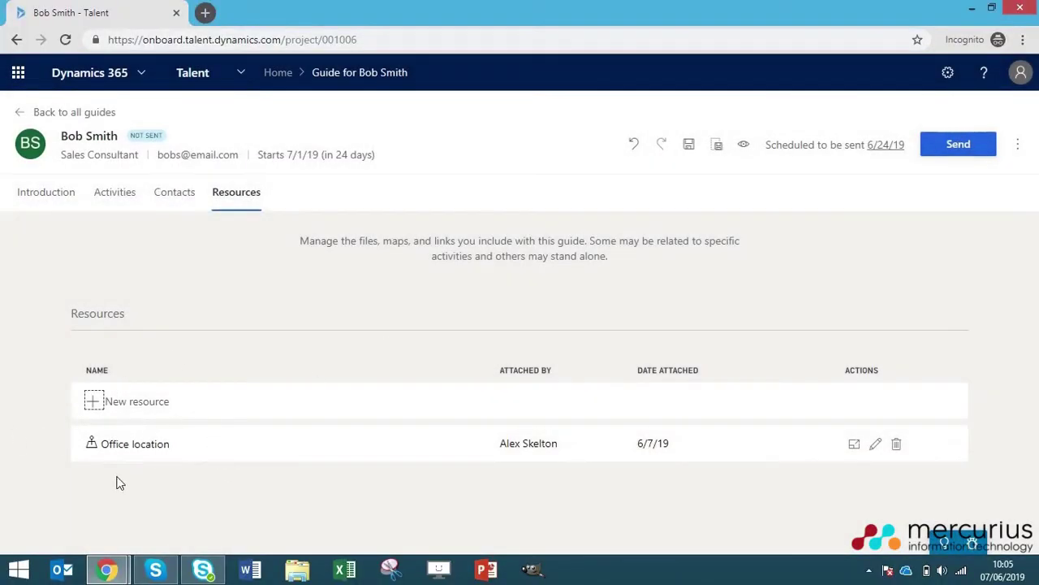
- Abandon adding another resource and return to the Introduction section
click(114, 396)
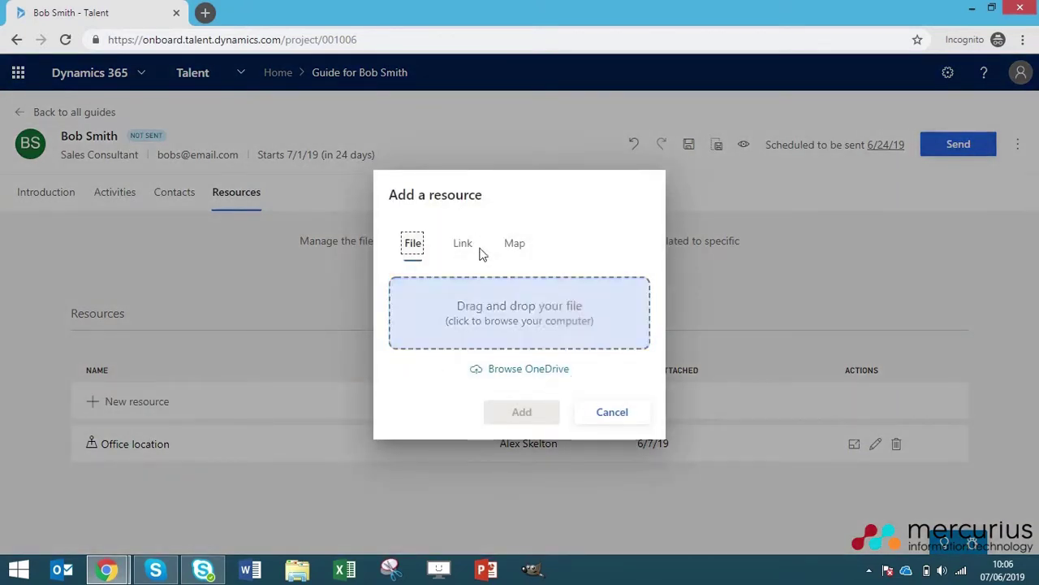
click(597, 414)
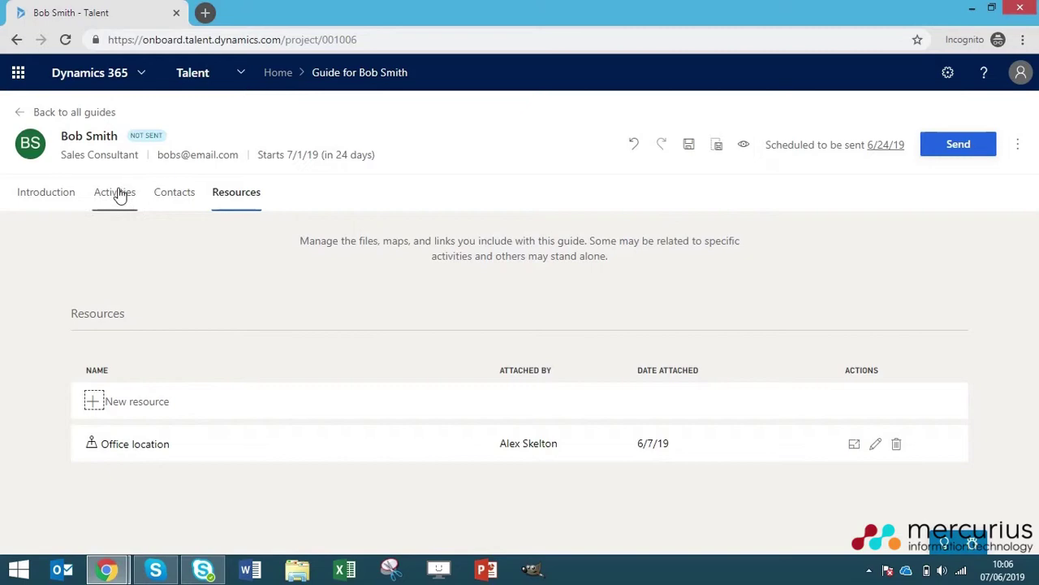
click(46, 192)
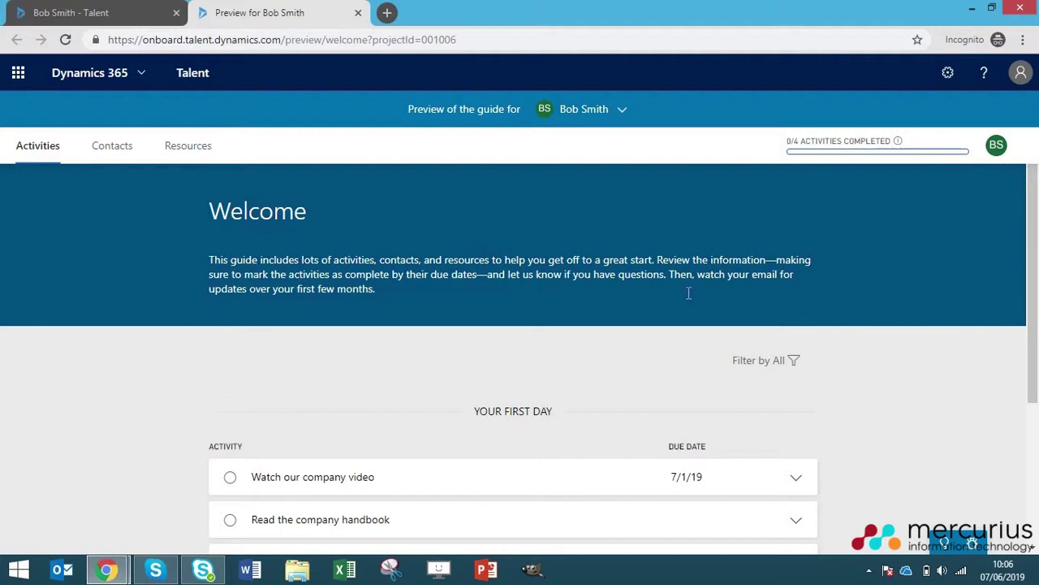
- Mark the 'Read the company handbook' activity as complete in the preview, bringing progress to 1/4
scroll(474, 300, down, 2)
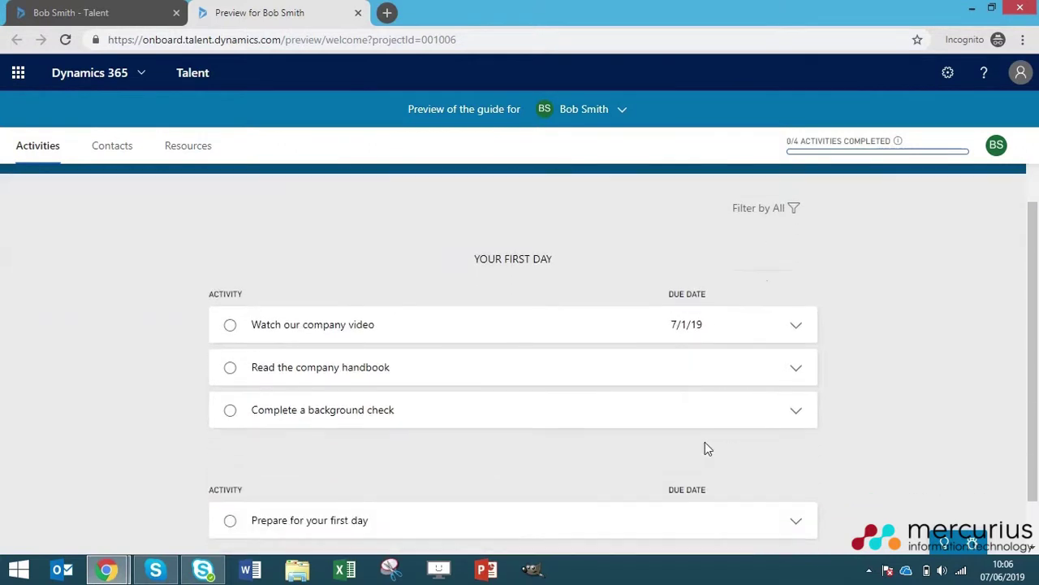
scroll(585, 374, down, 1)
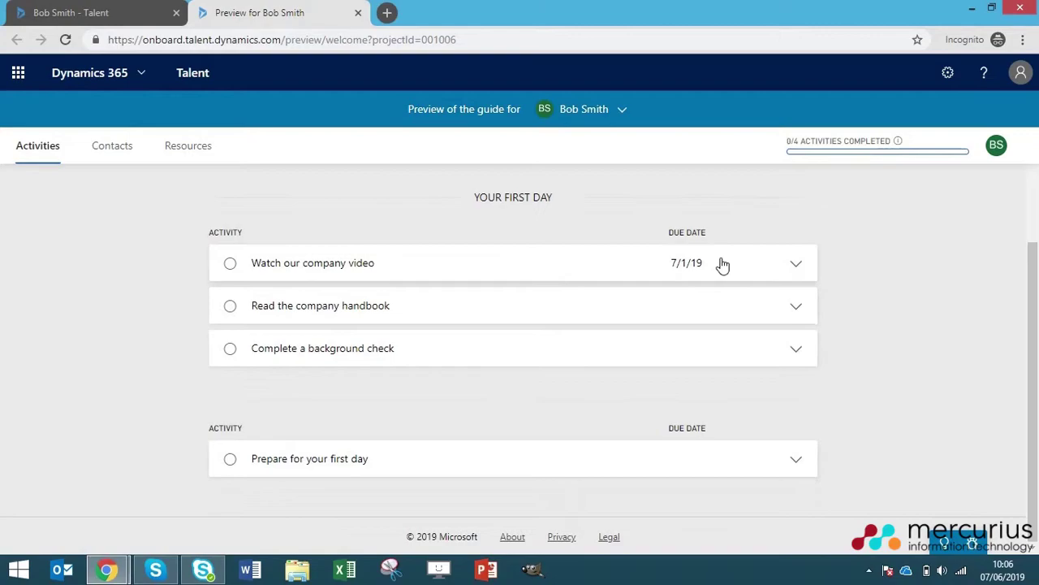
click(784, 305)
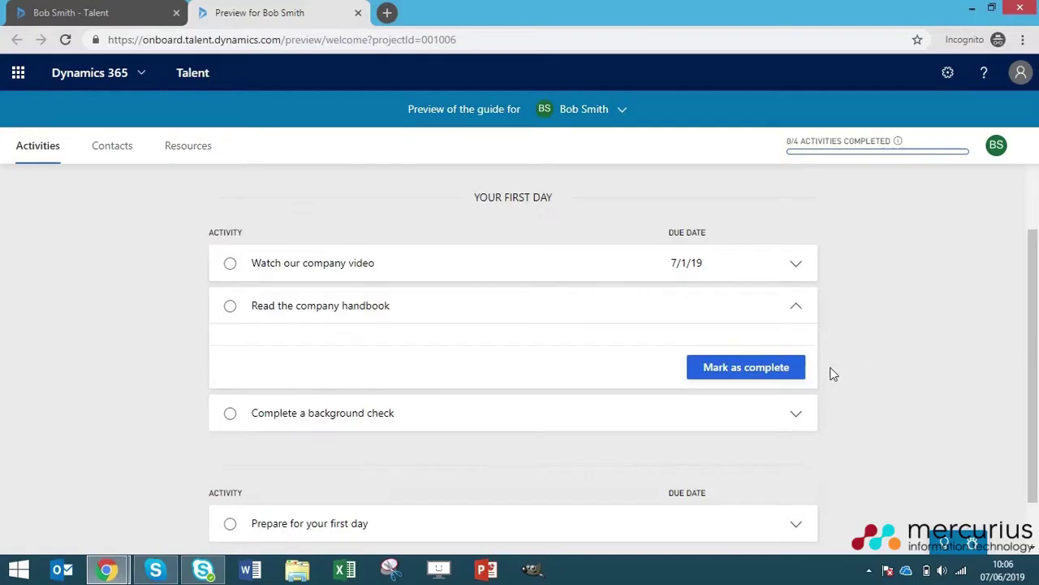
click(740, 375)
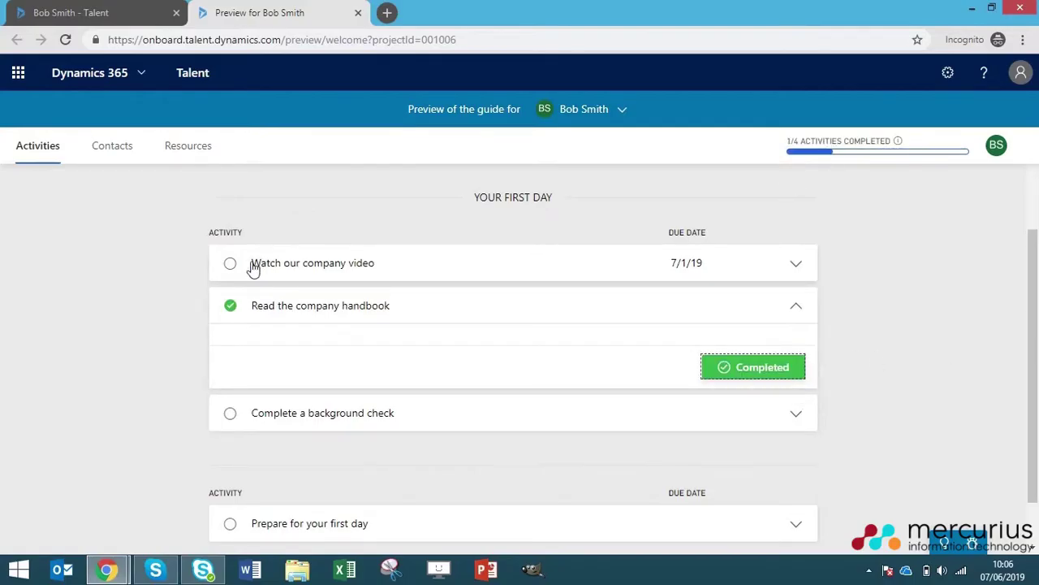
- Expand and collapse the 'Watch our company video' and 'Read the company handbook' activities to review them
click(409, 280)
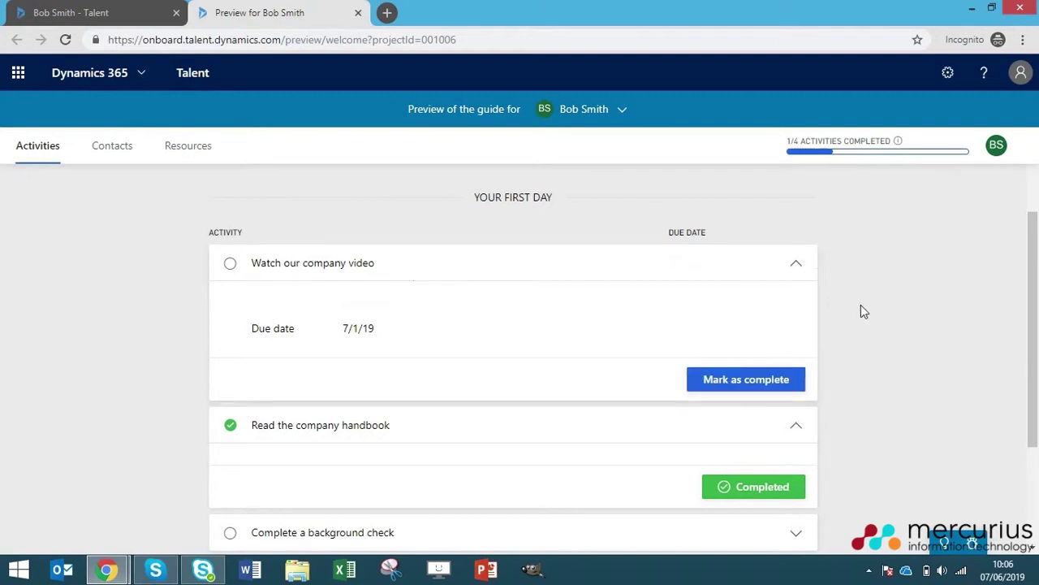
scroll(828, 321, down, 3)
scroll(780, 355, up, 4)
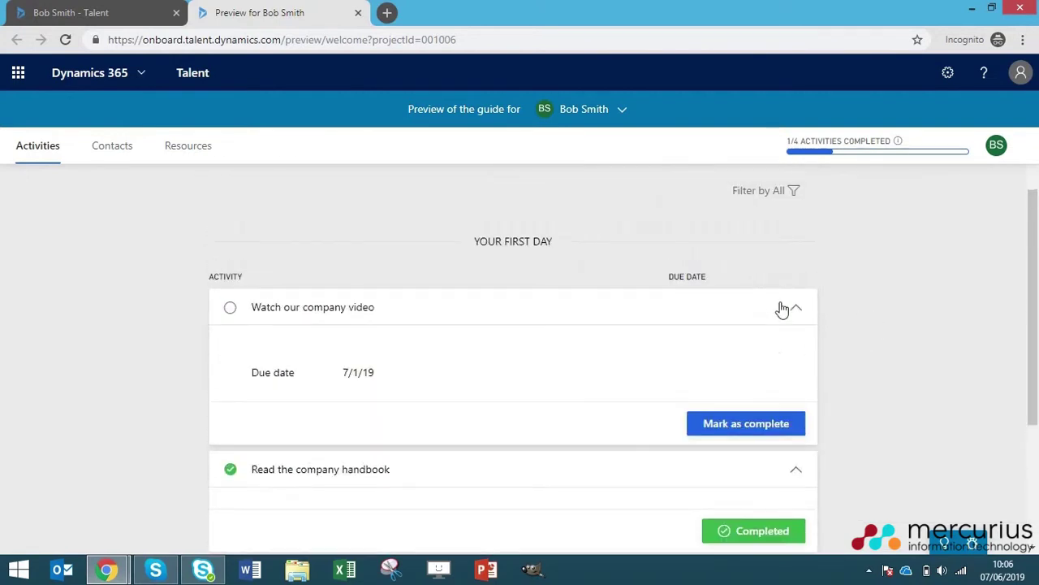
click(791, 308)
click(794, 351)
scroll(867, 363, up, 2)
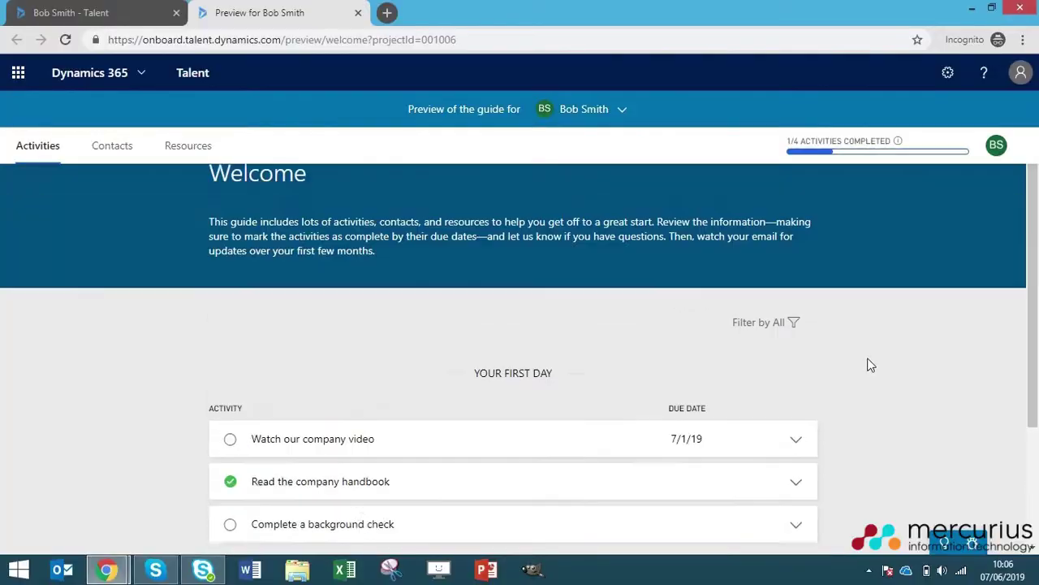
scroll(868, 365, up, 1)
scroll(559, 344, down, 1)
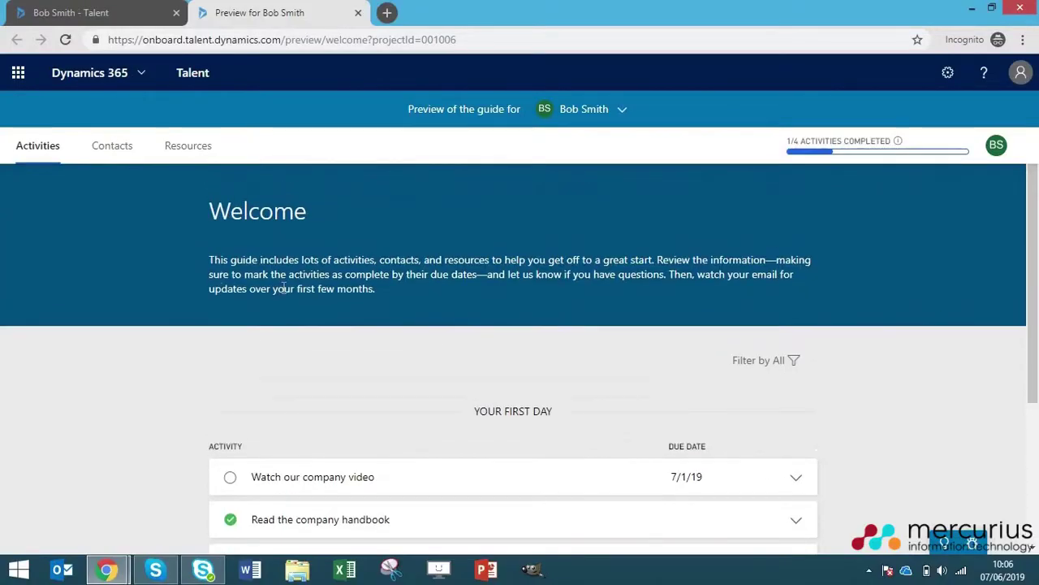
- Review the preview's Contacts, Resources and Activities tabs, then return to the guide editor's browser tab
click(106, 153)
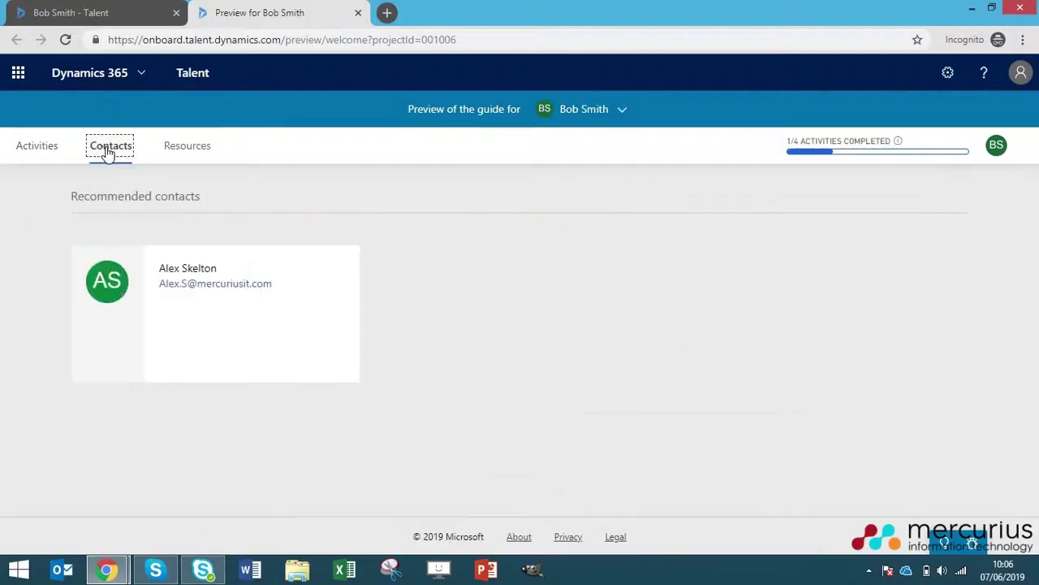
click(202, 143)
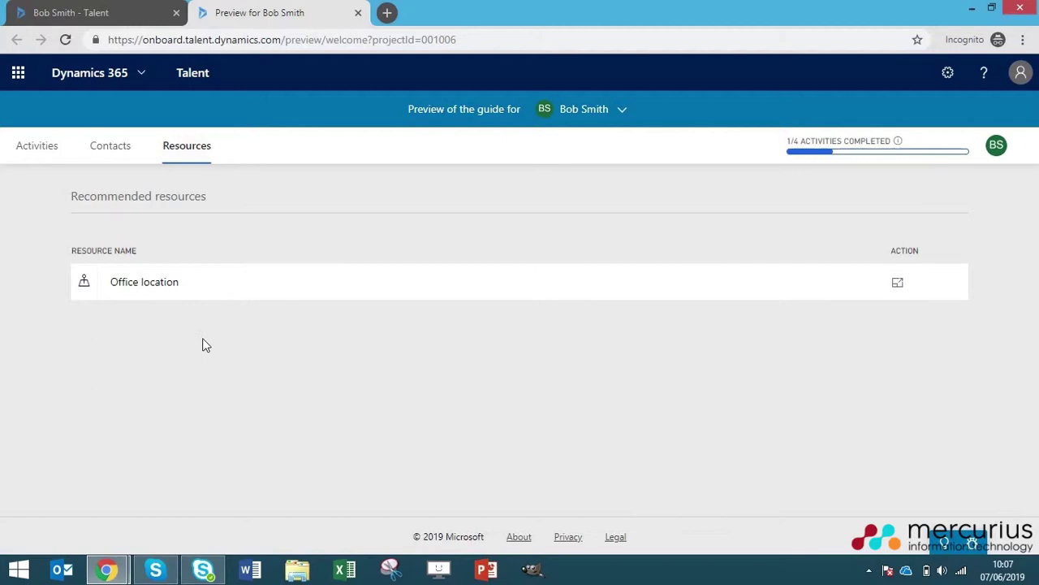
click(54, 154)
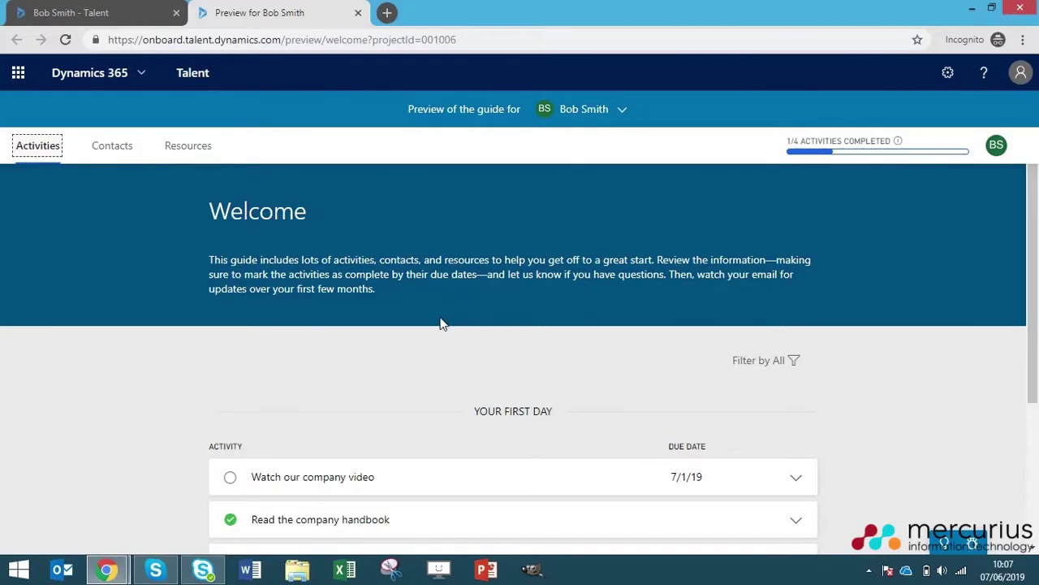
click(159, 14)
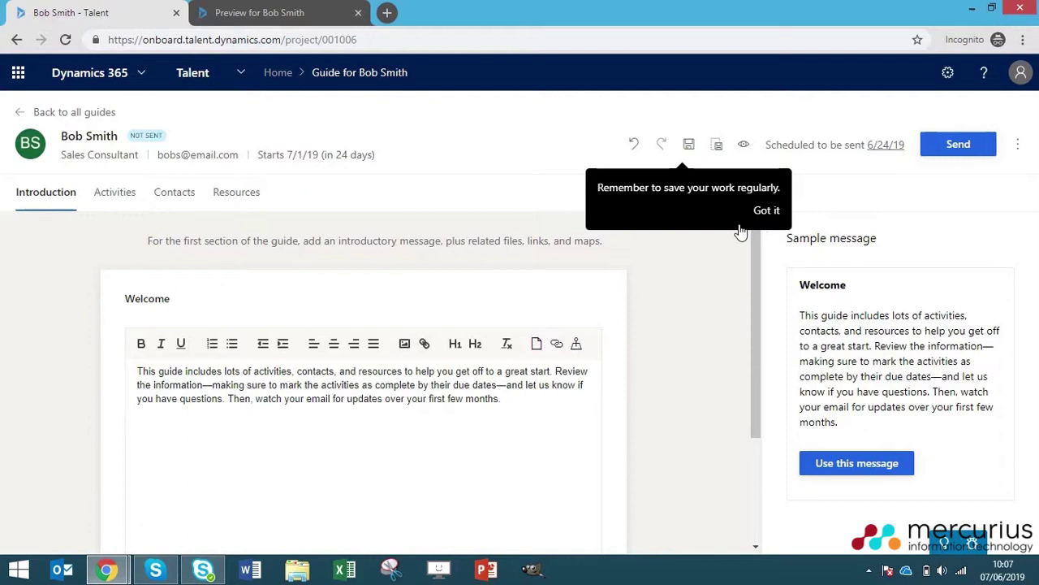
click(768, 210)
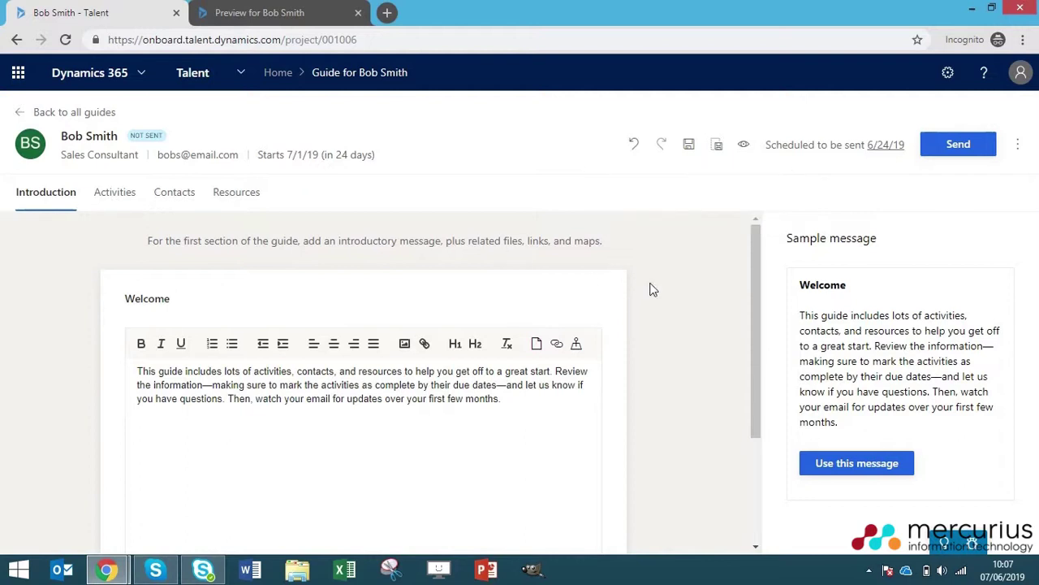